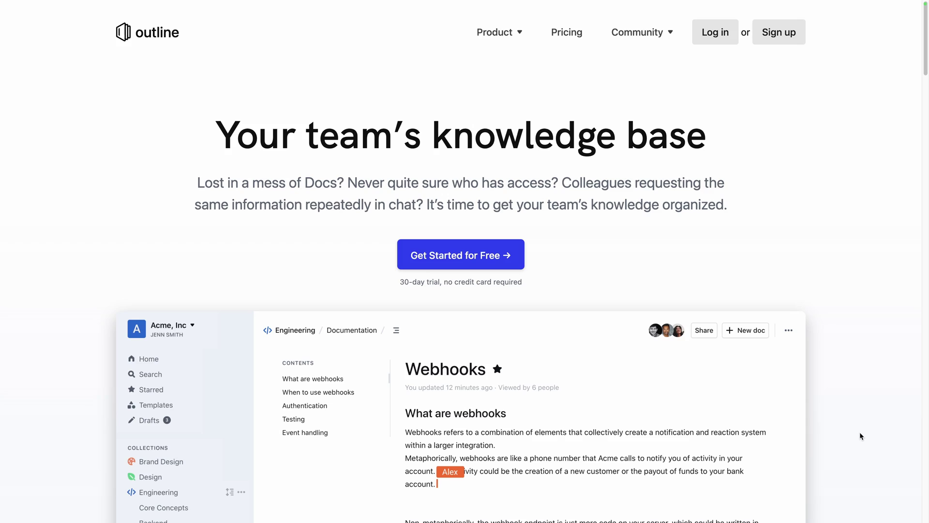
- Scroll down through the Outline homepage's feature overview sections
scroll(860, 432, down, 6)
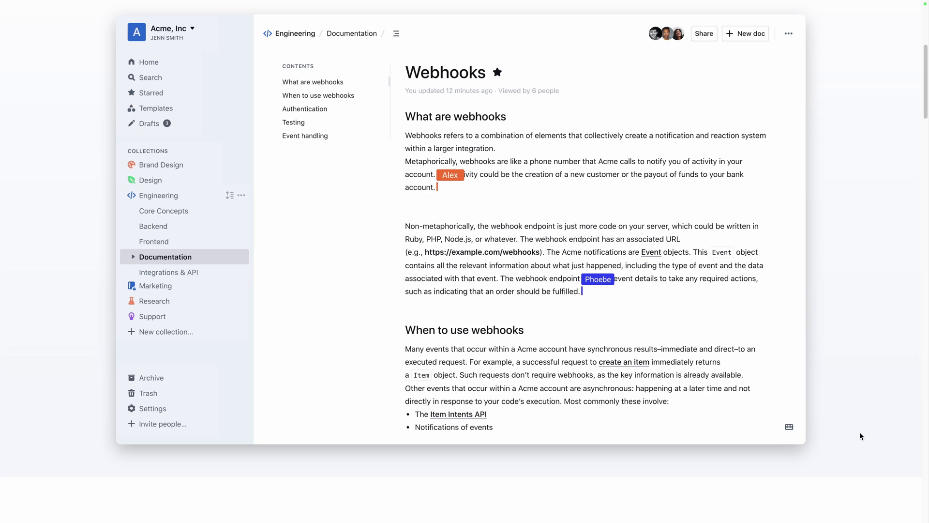
scroll(860, 432, down, 9)
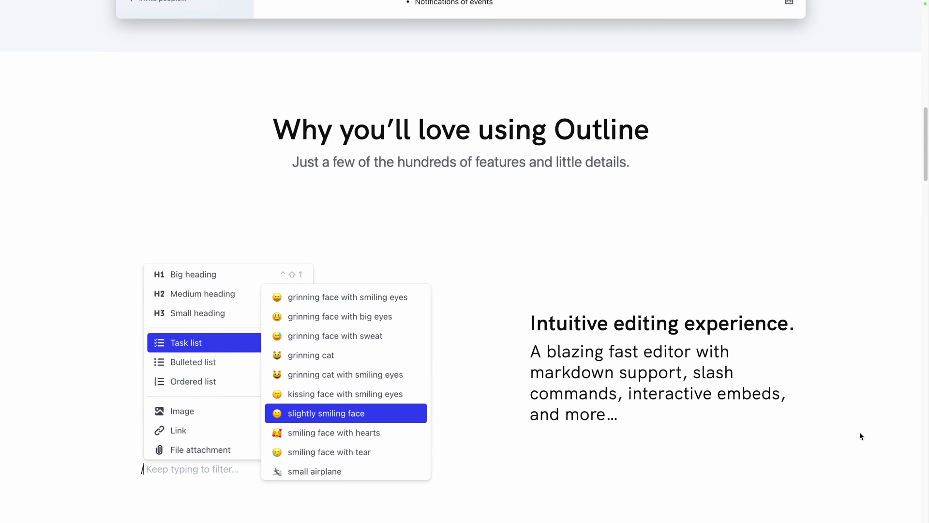
scroll(859, 432, down, 6)
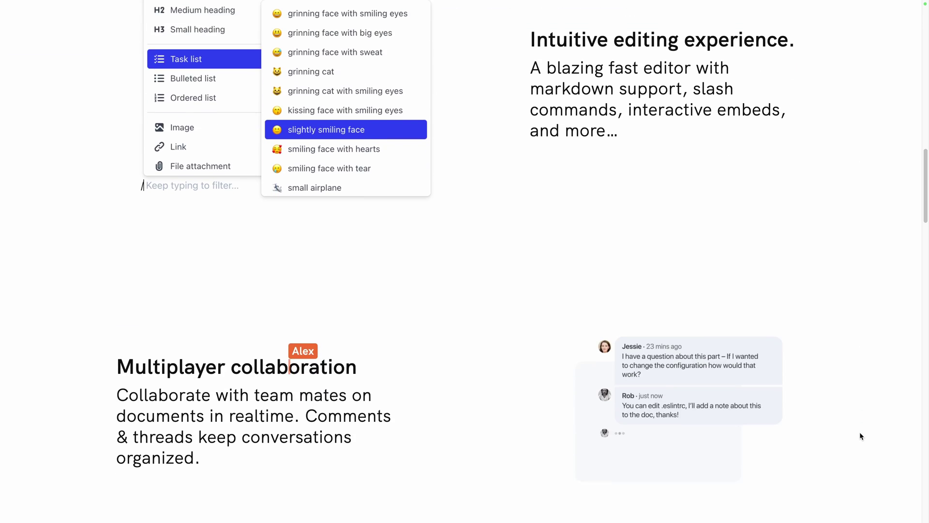
scroll(860, 432, down, 3)
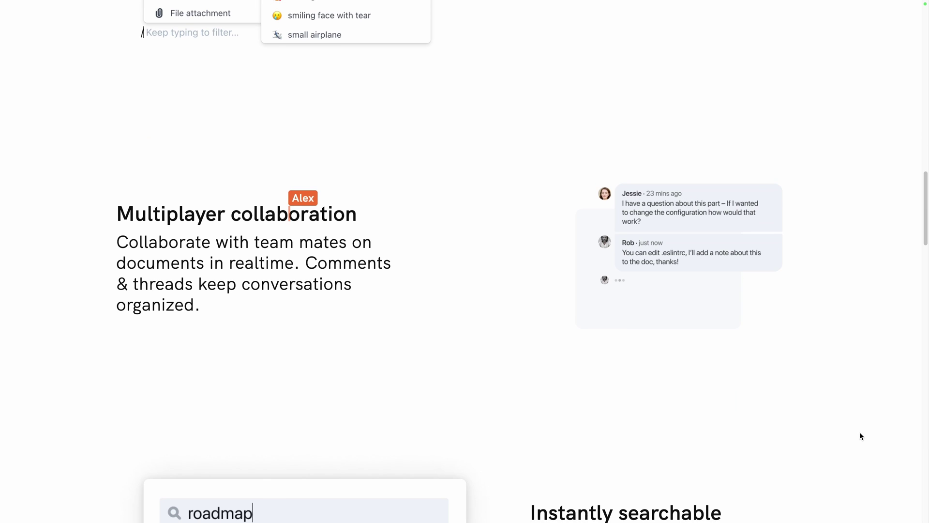
scroll(860, 432, down, 1)
scroll(860, 432, down, 7)
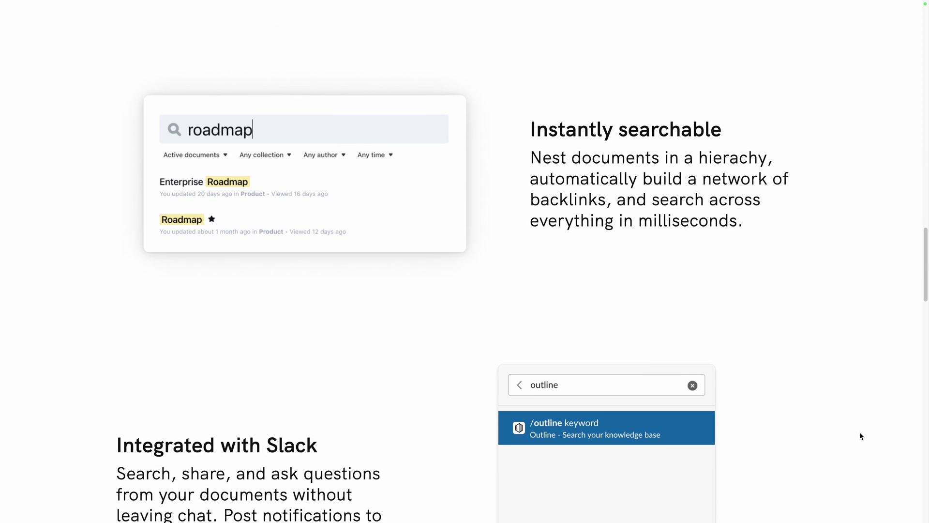
scroll(860, 432, down, 4)
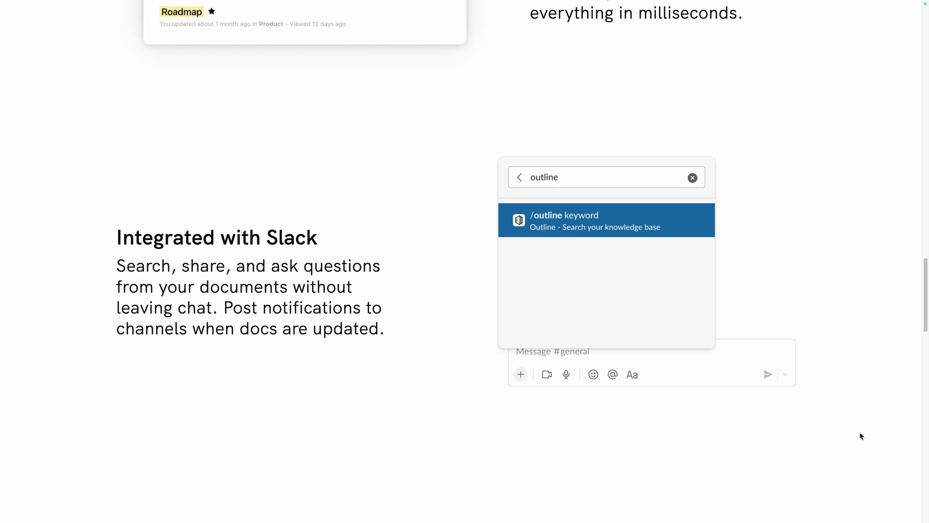
scroll(860, 432, down, 10)
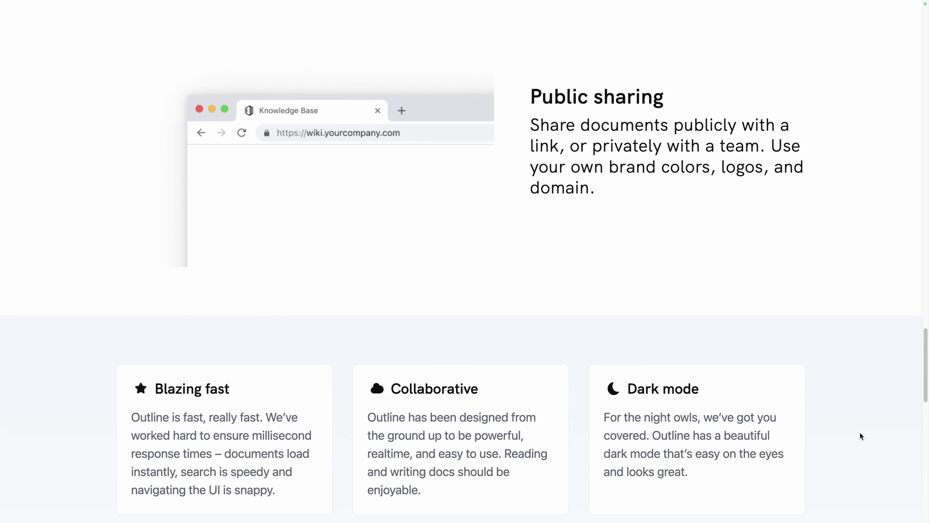
scroll(859, 431, down, 7)
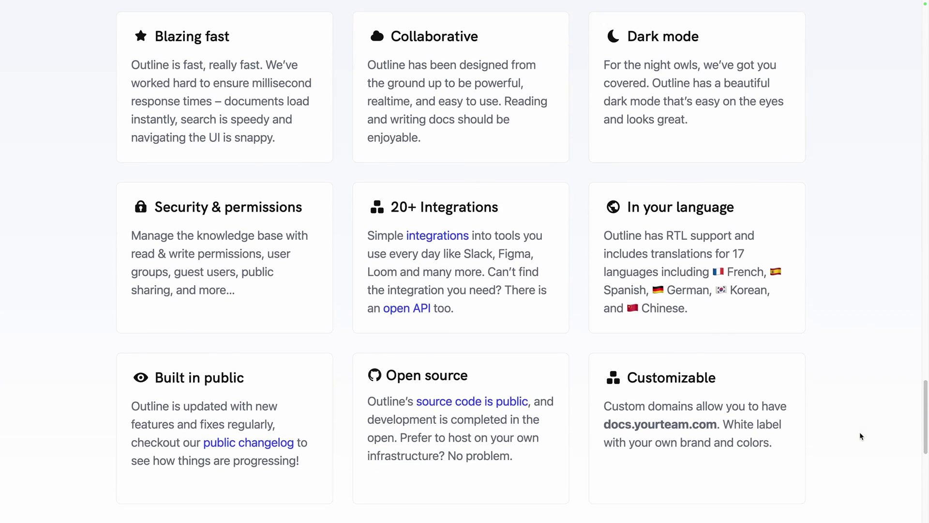
scroll(859, 431, down, 2)
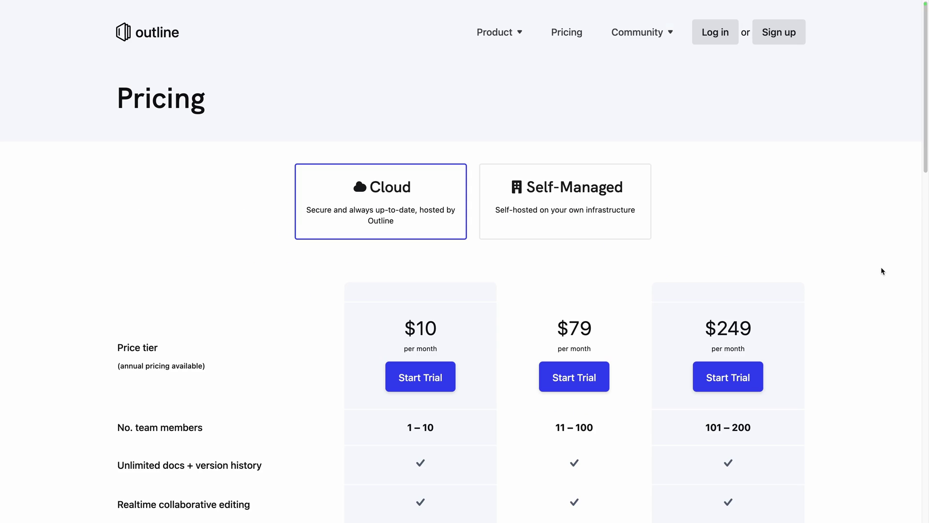
- Show the Self-Managed pricing plans and scroll through the plan table, including Community Edition
scroll(883, 271, down, 5)
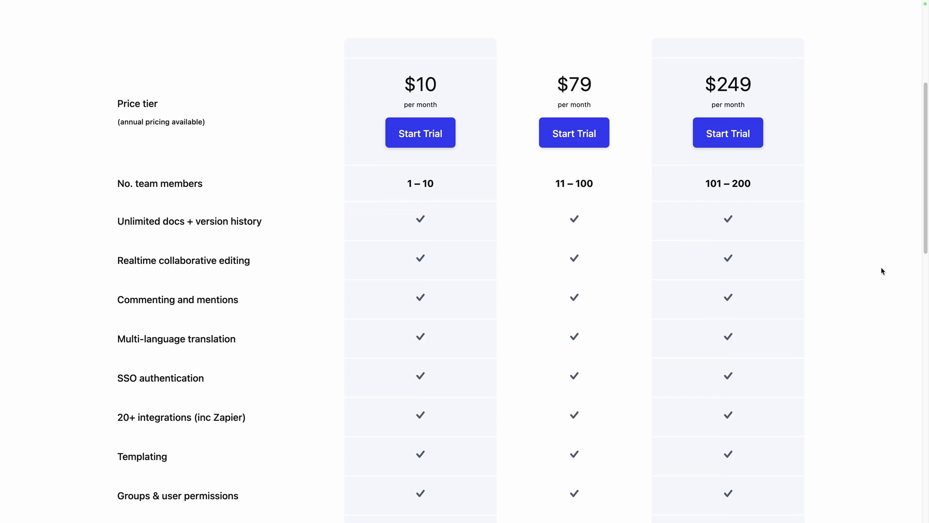
scroll(882, 271, up, 5)
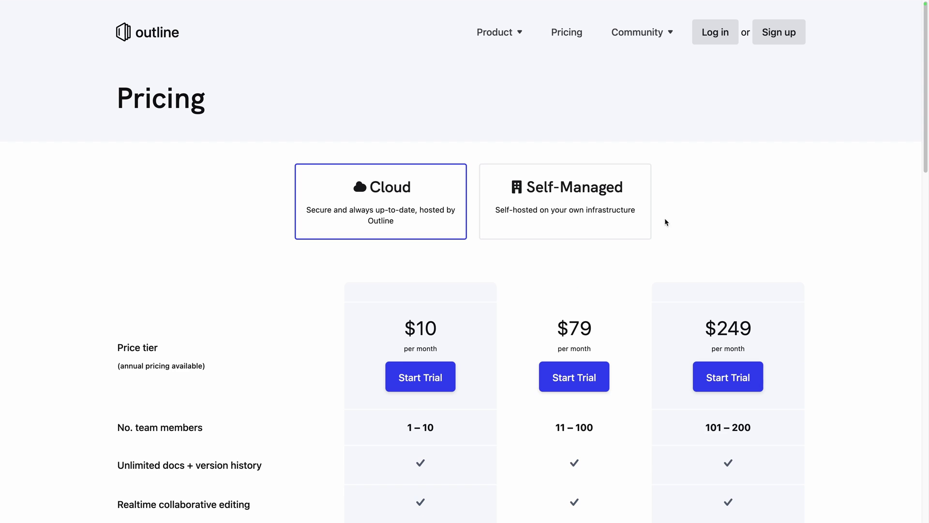
click(628, 219)
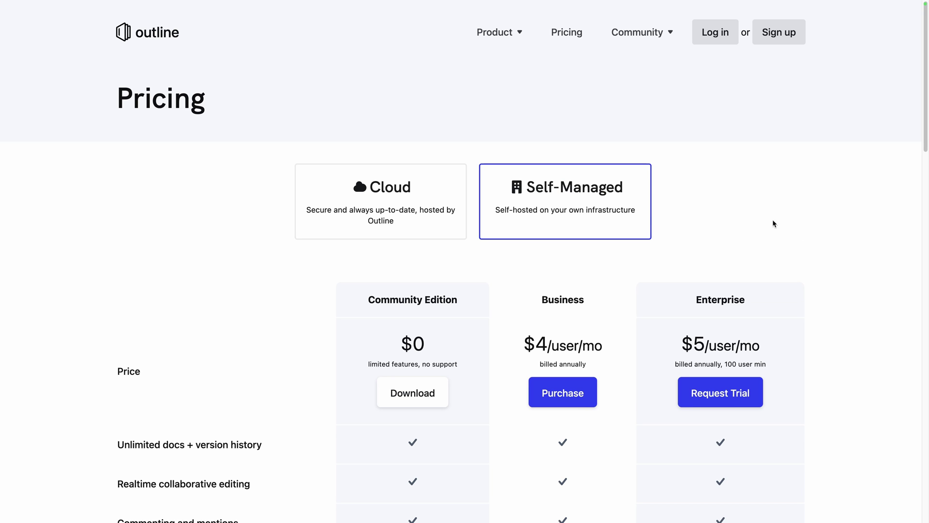
scroll(872, 341, down, 6)
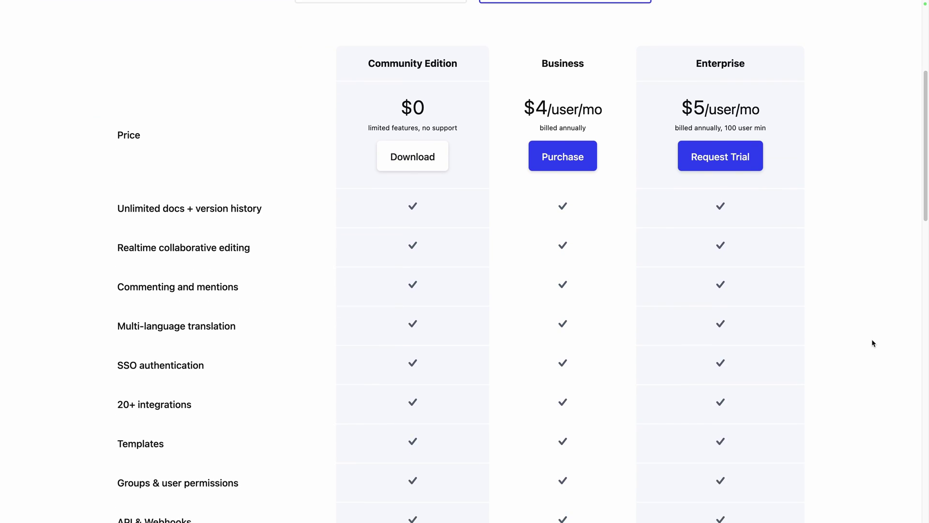
scroll(873, 341, down, 9)
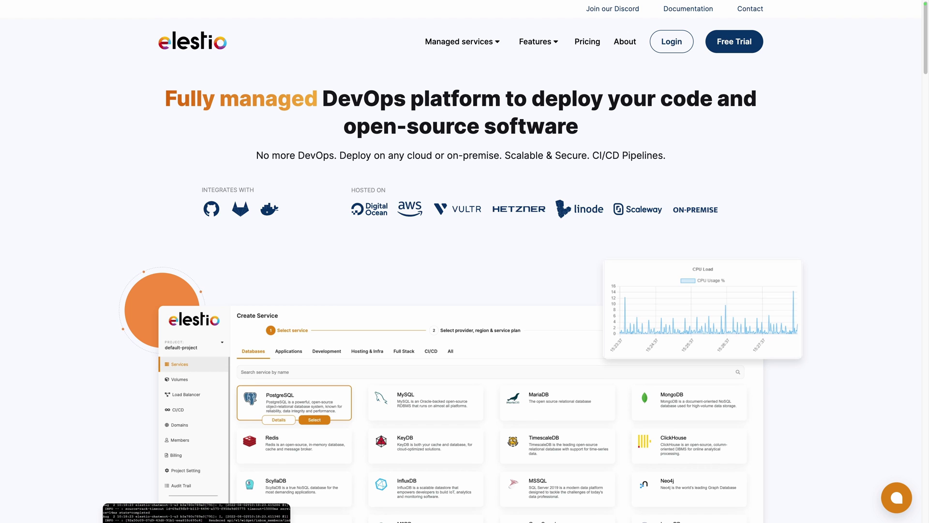
- Log in to Elestio and choose Outline as the first service to deploy
click(674, 48)
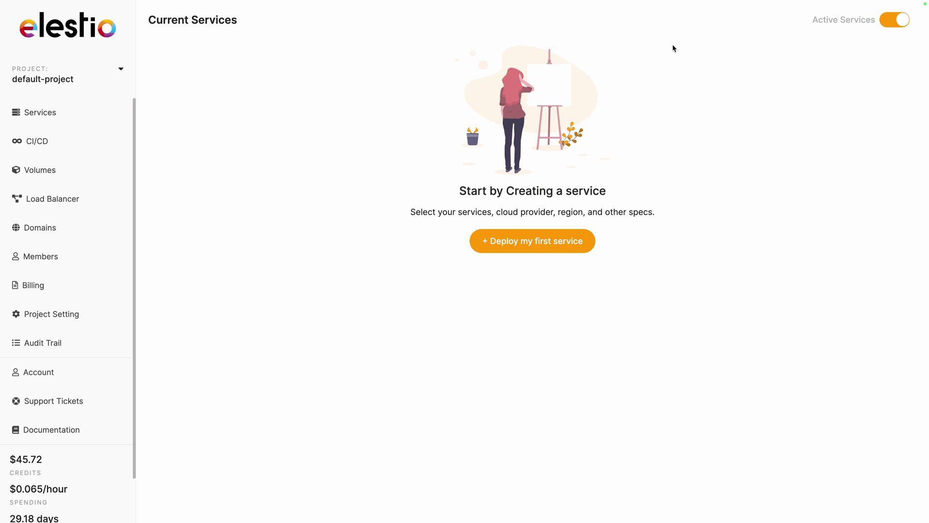
click(545, 240)
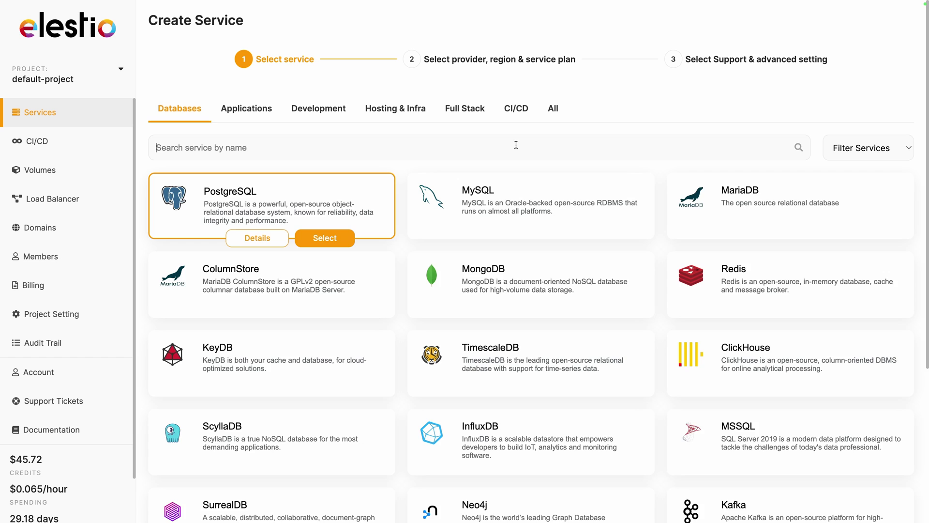
text(outline)
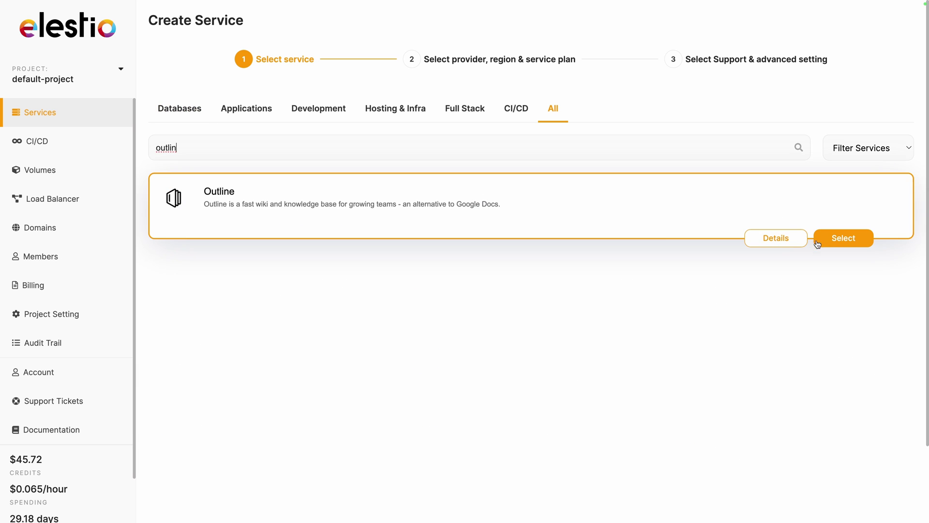
click(839, 239)
- Deploy Outline on Scaleway in Paris with the SMALL-2C-2G plan
scroll(839, 239, down, 1)
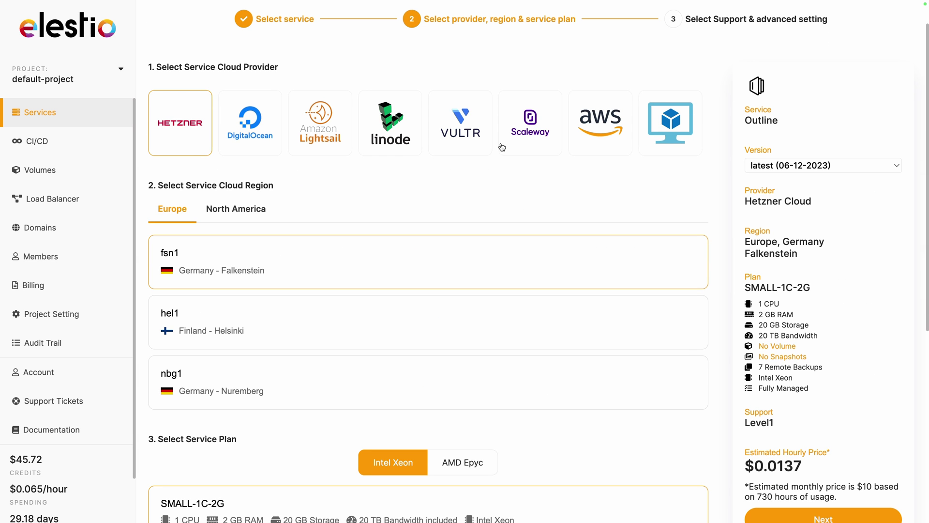
click(521, 134)
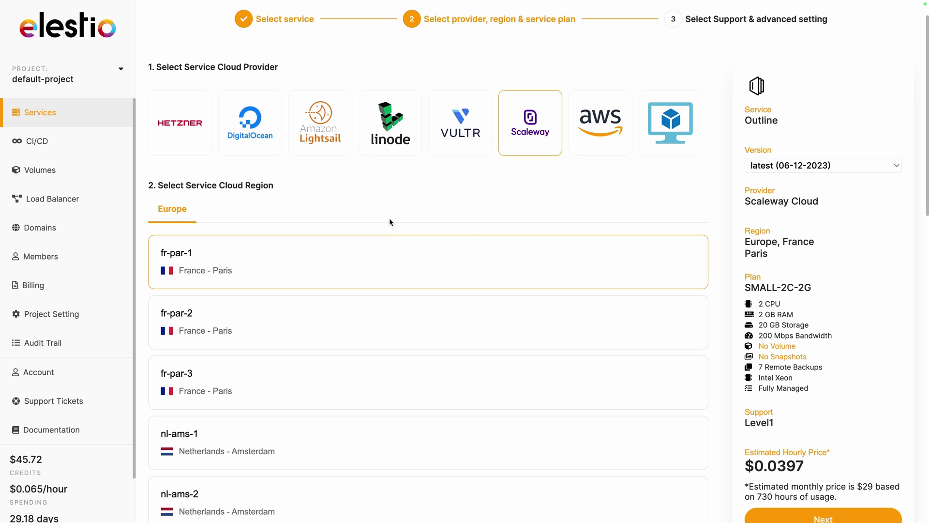
scroll(391, 221, down, 4)
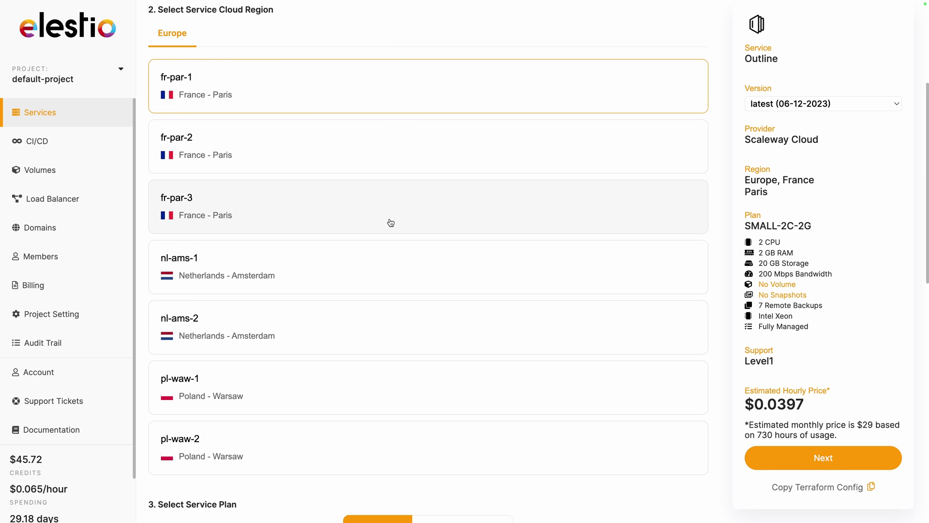
scroll(391, 223, down, 8)
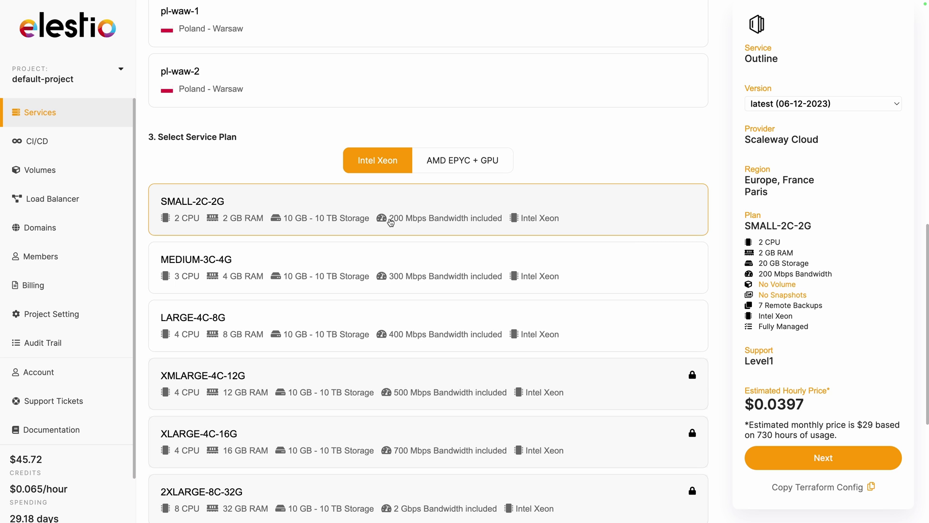
click(818, 458)
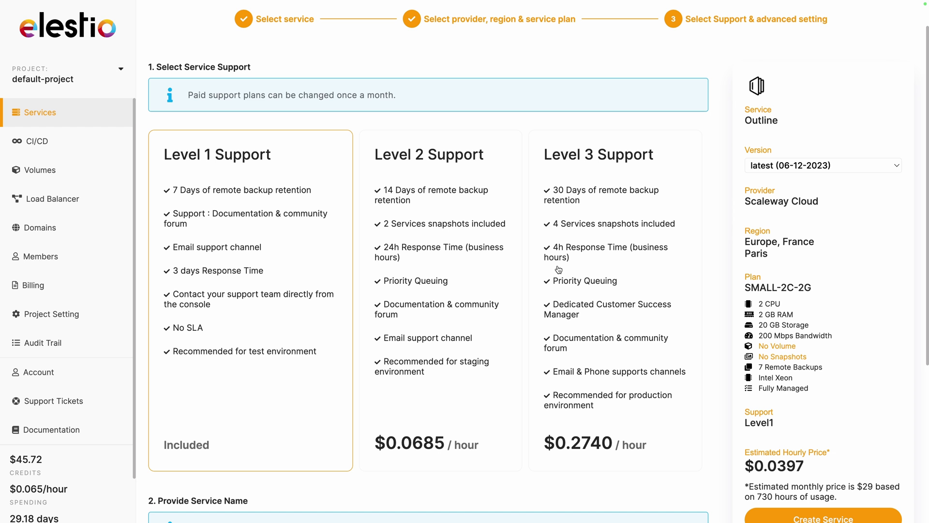
scroll(559, 269, down, 5)
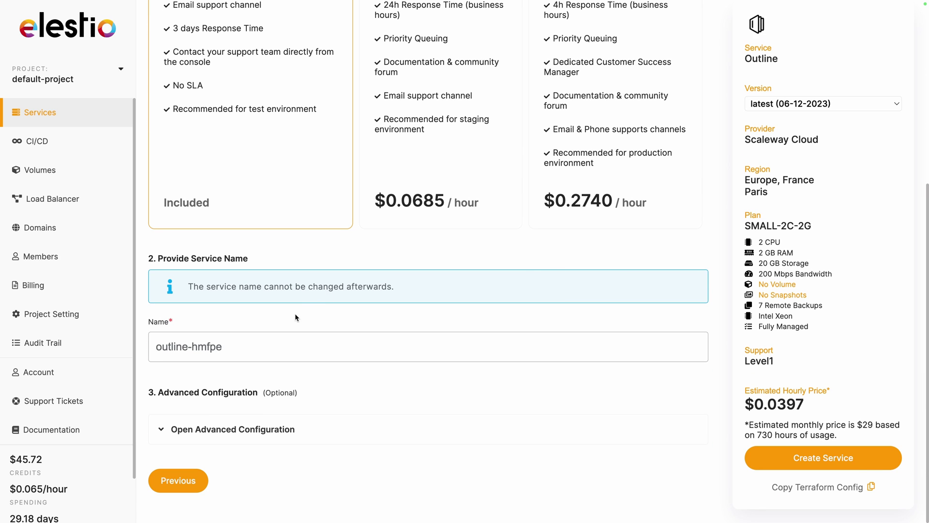
click(842, 459)
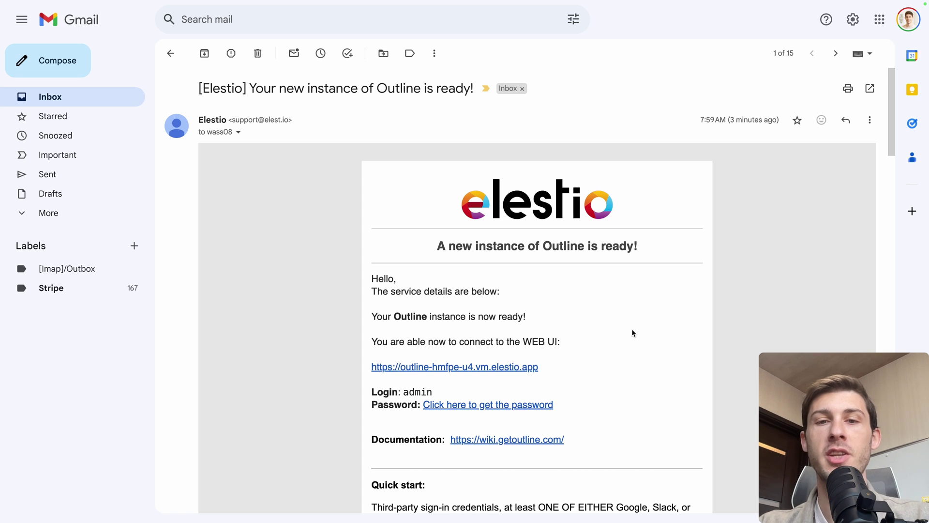
- Copy the service's admin password from its Overview and open the Admin UI link
scroll(629, 339, down, 1)
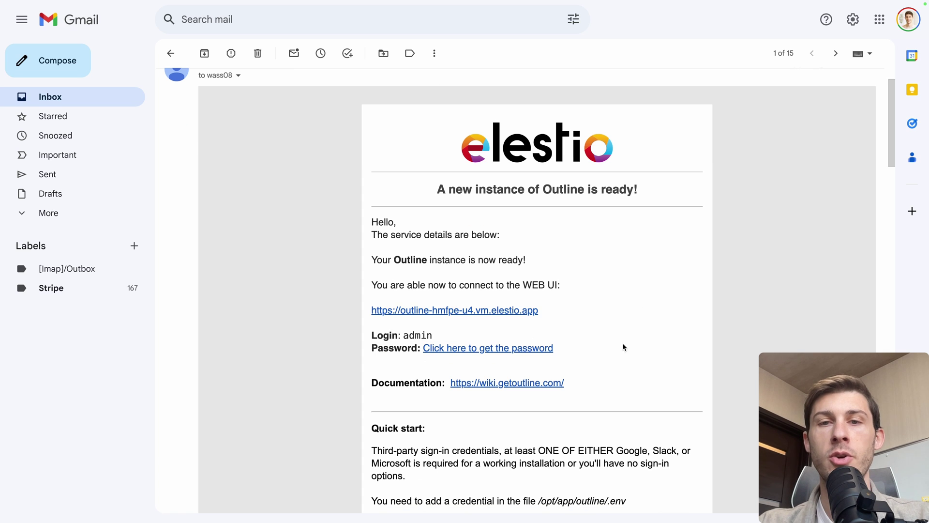
click(513, 348)
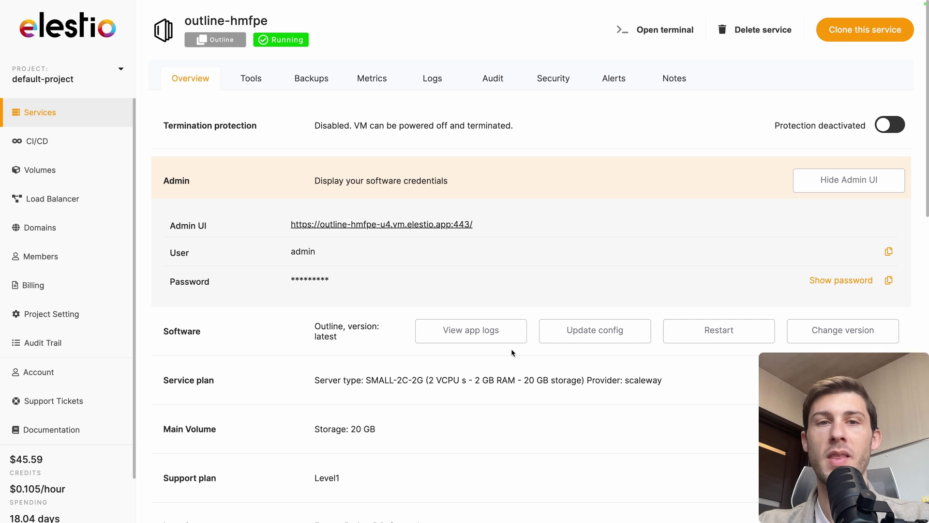
click(890, 282)
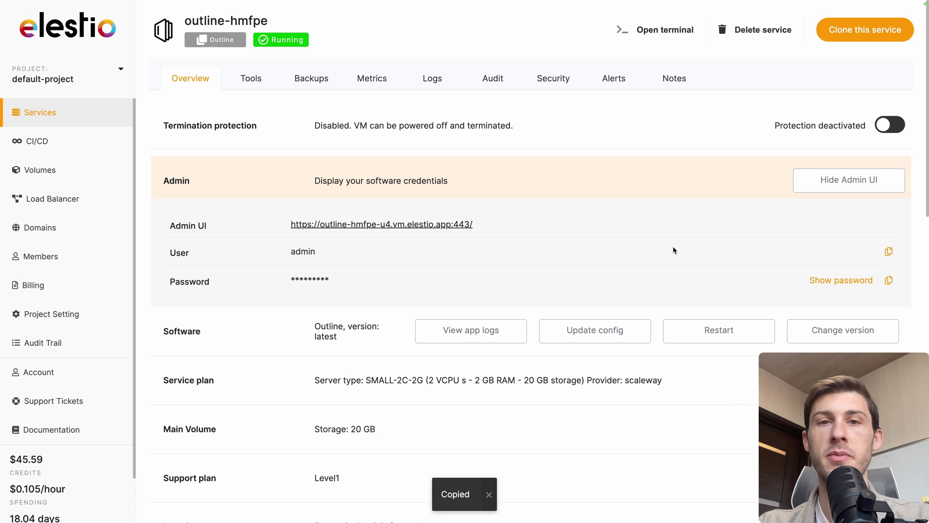
click(426, 225)
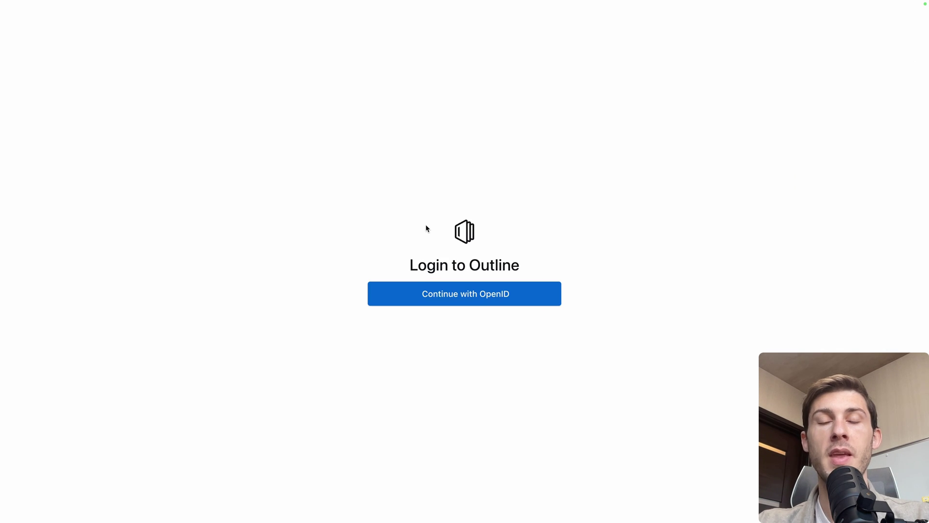
- Sign in with OpenID using the admin username and saved password, then accept the access request
click(464, 297)
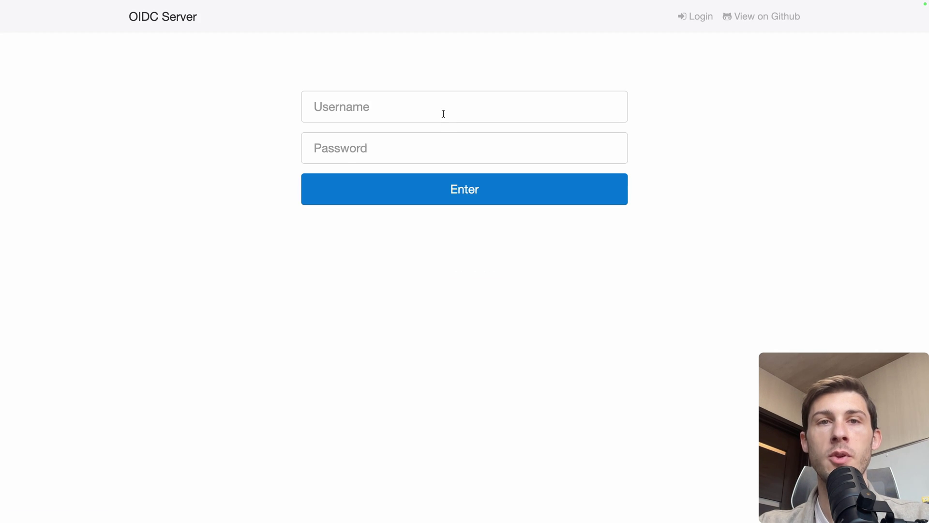
click(451, 103)
text(admin)
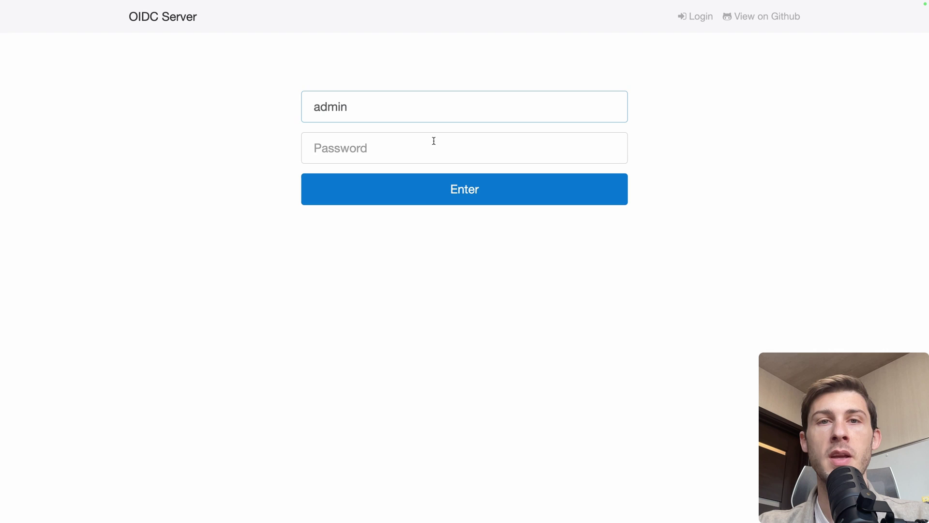
click(434, 141)
click(367, 201)
click(414, 193)
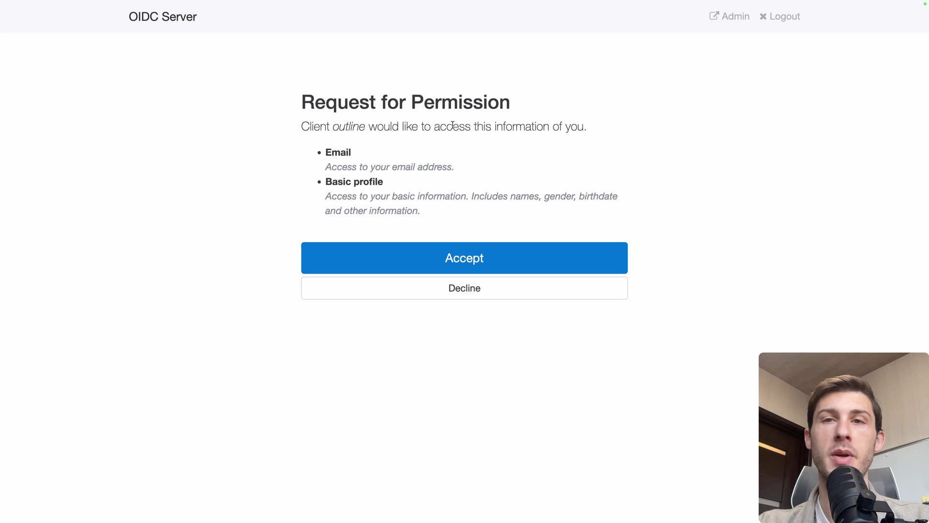
click(425, 259)
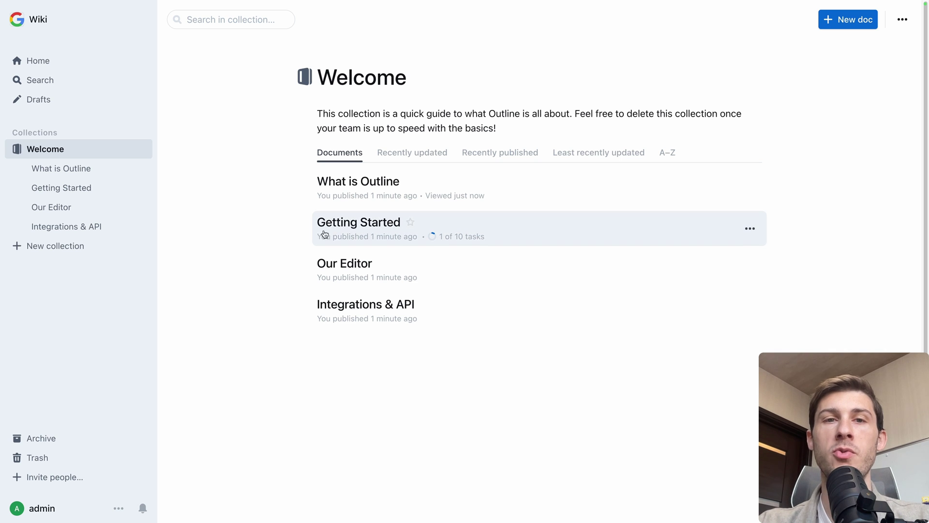
click(361, 225)
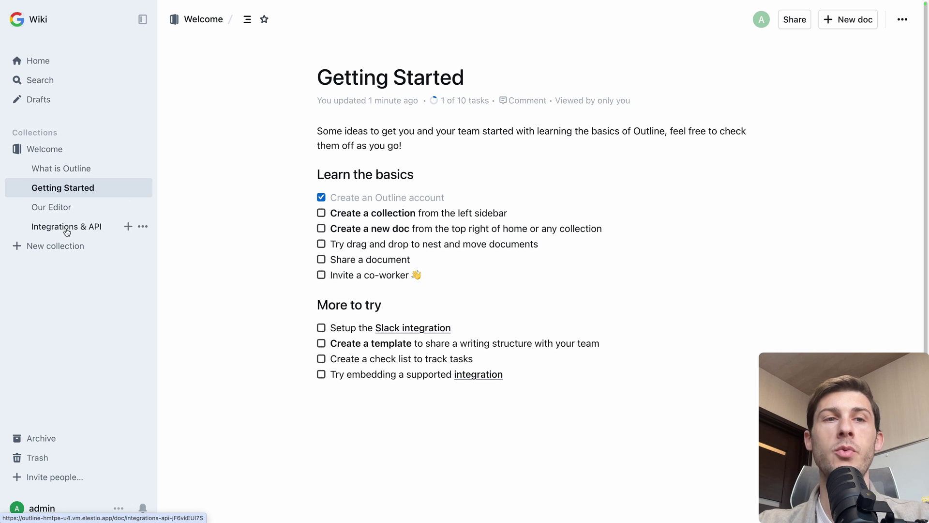
- Fill in a new collection named 'React Tutorial' with a yellow icon and View and edit access
click(56, 246)
text(R)
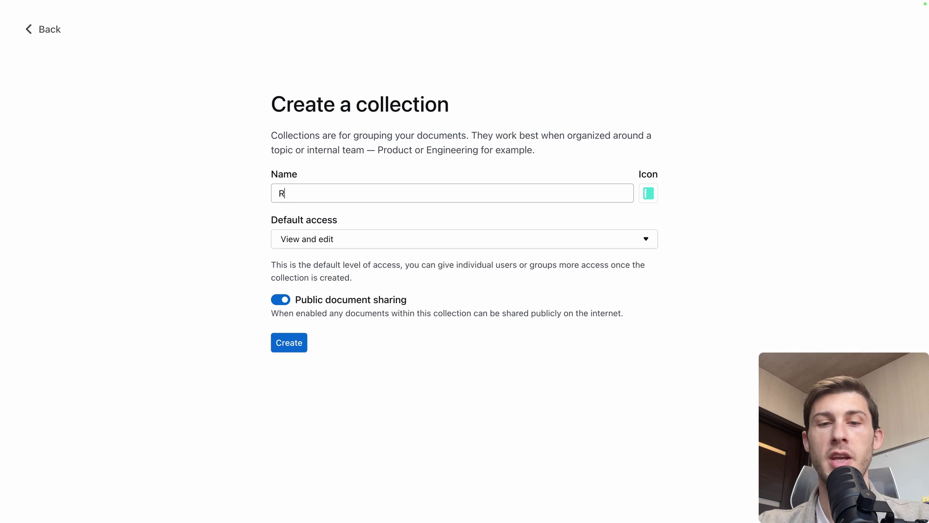
text(eact Tutorial)
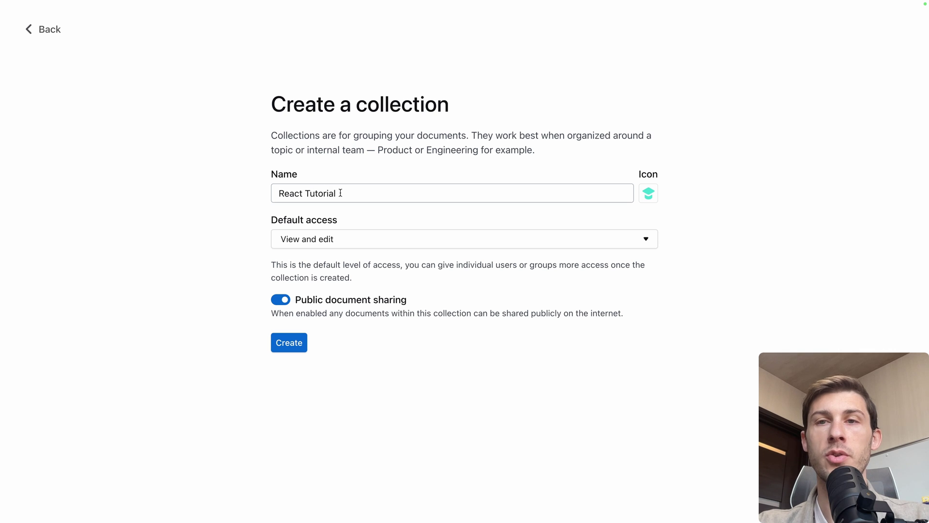
click(652, 191)
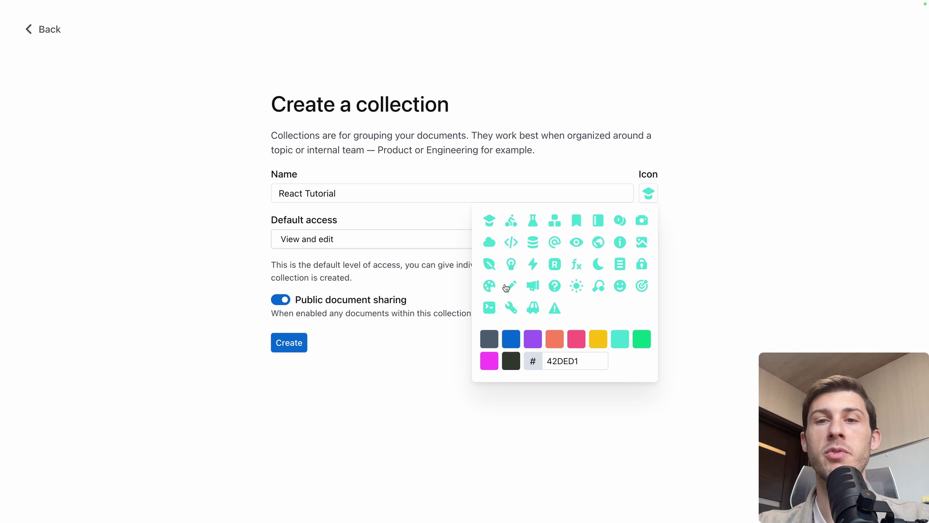
click(599, 340)
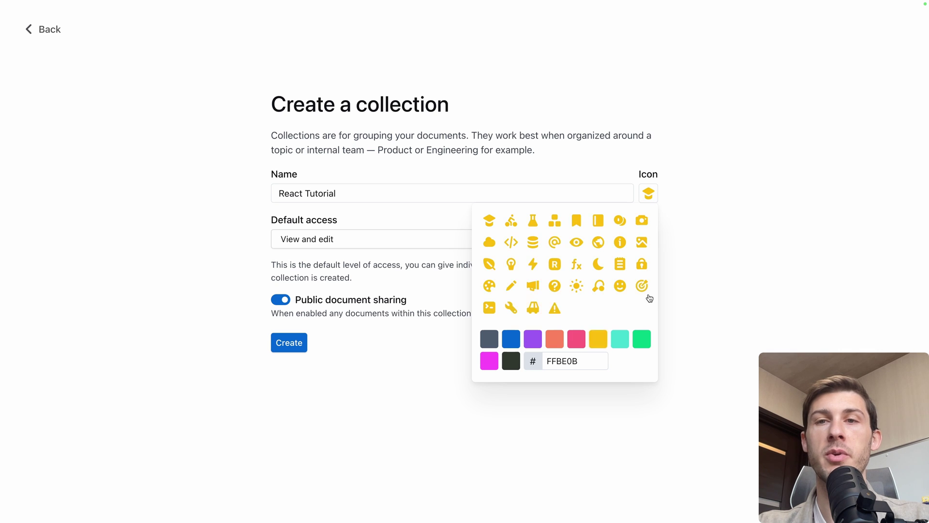
click(467, 245)
click(474, 243)
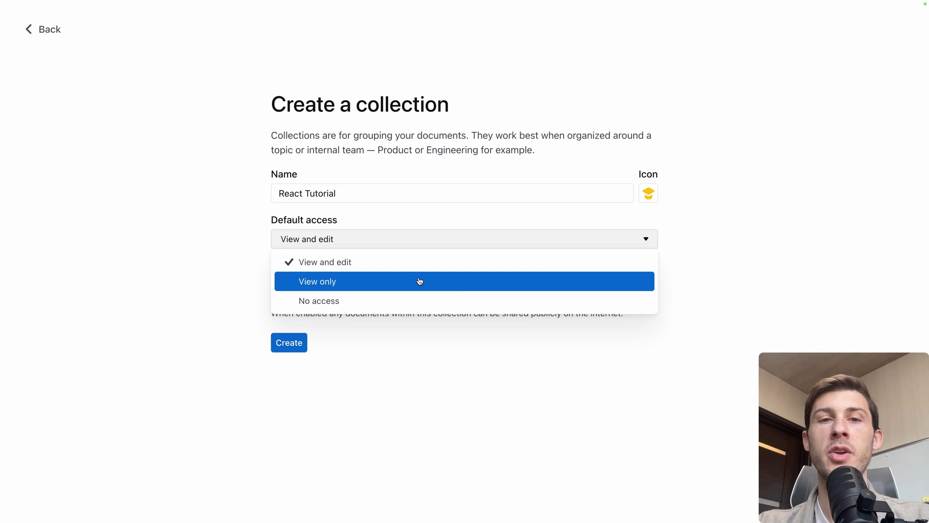
click(254, 288)
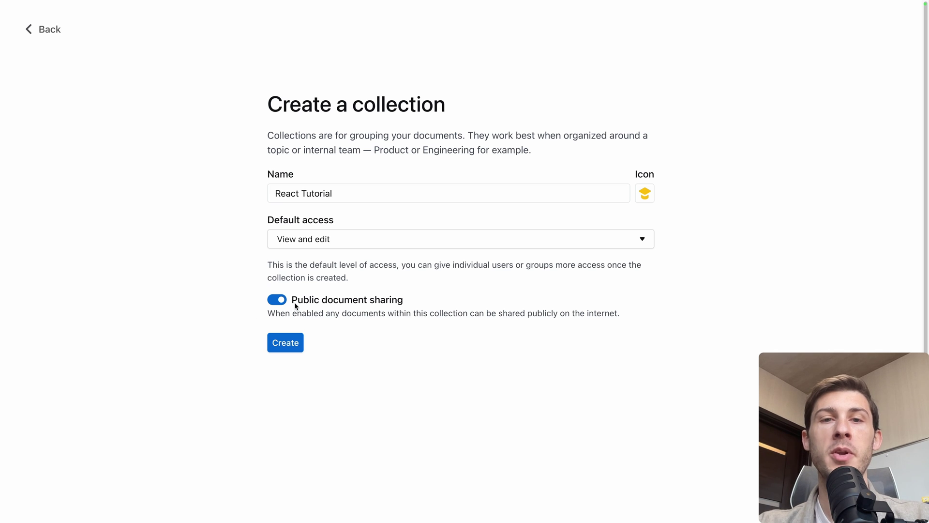
- Create the React Tutorial collection and start a document titled 'Project Setup'
click(286, 344)
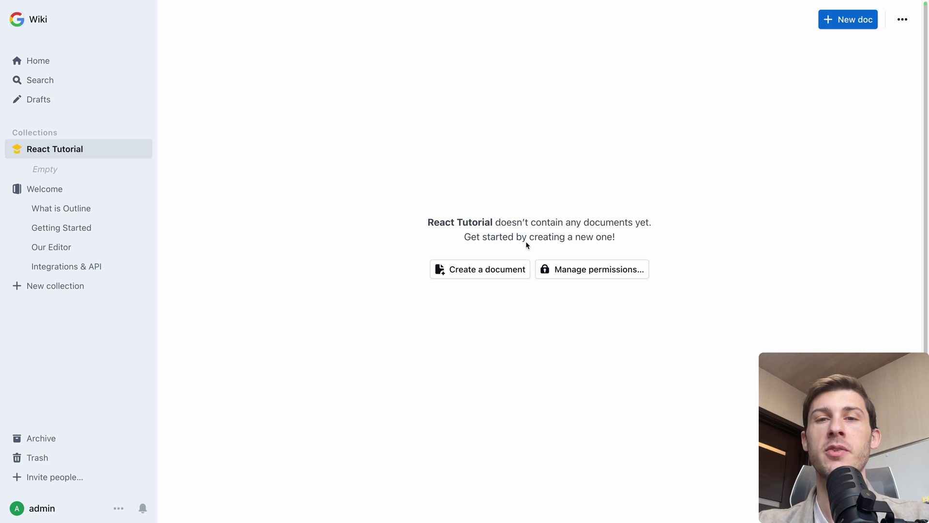
click(499, 275)
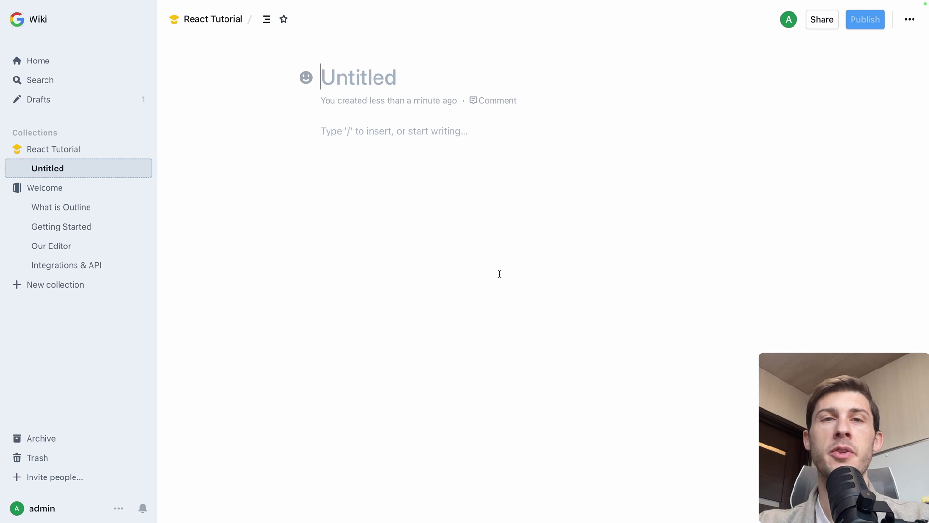
text(Project Setup)
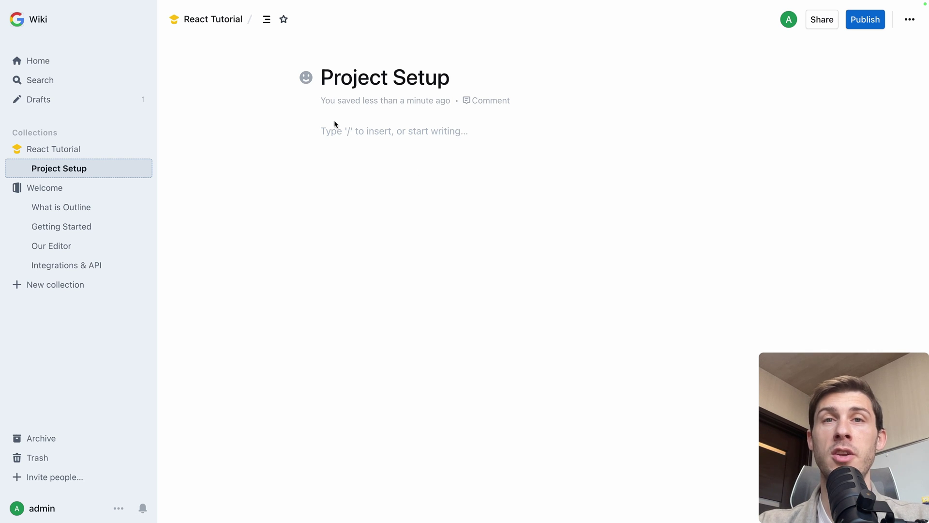
- Set a grinning-face page icon and write 'Hello, here is how you create a React Project'
click(305, 77)
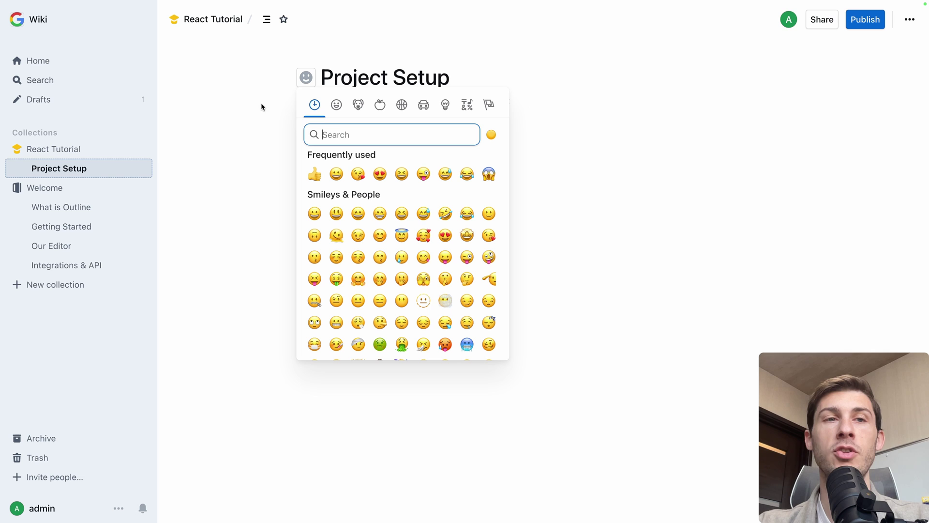
click(336, 174)
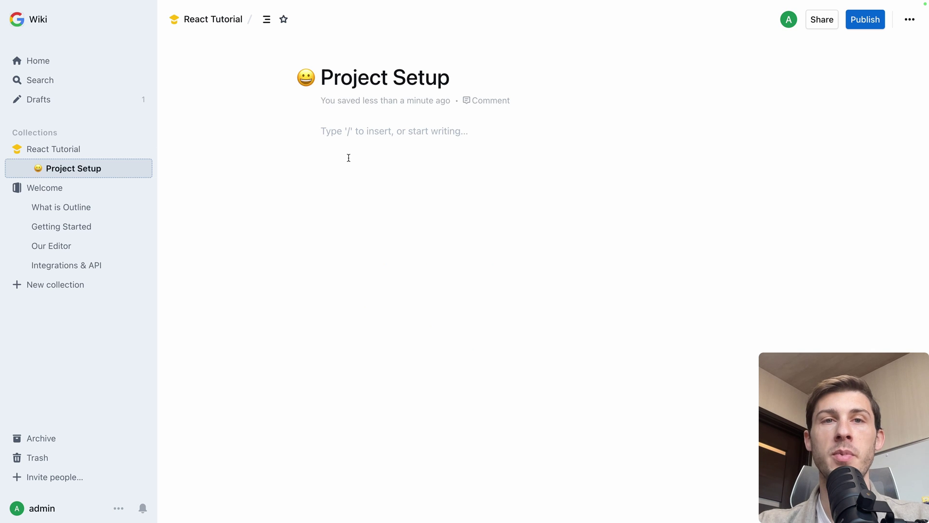
click(406, 137)
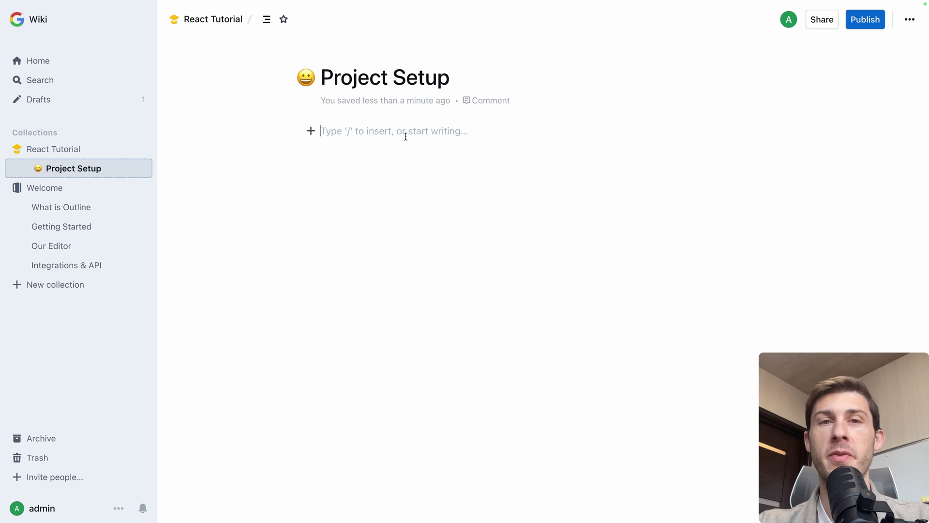
text(Hel)
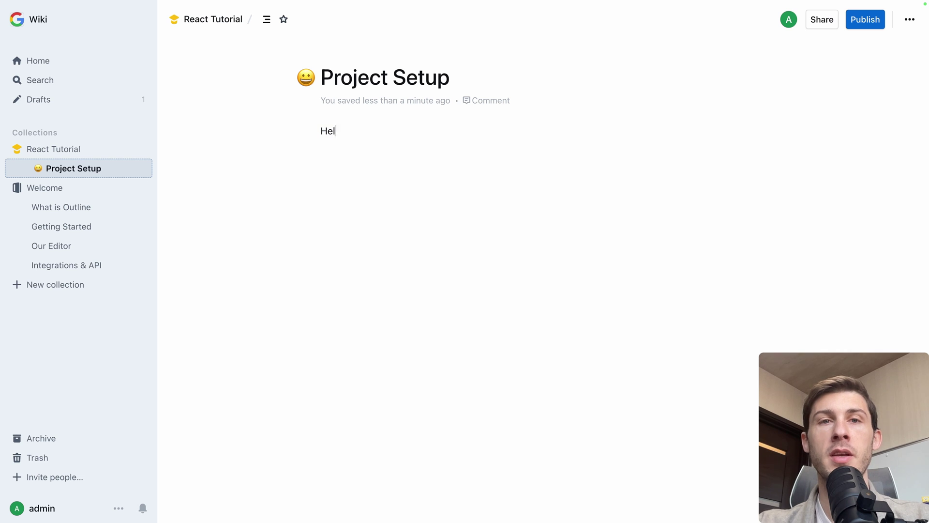
text(lo, here is how you cerr)
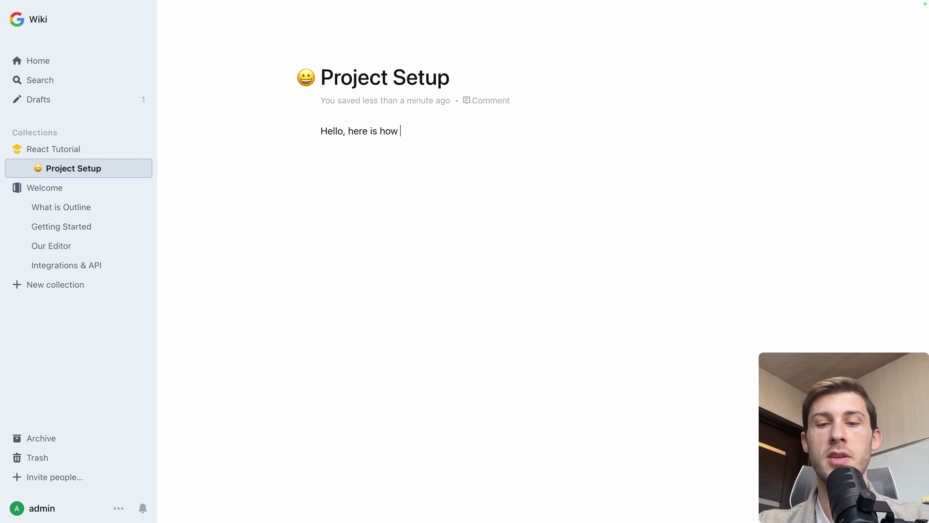
key(BackSpace)
key(BackSpace)
text(reate a React Project)
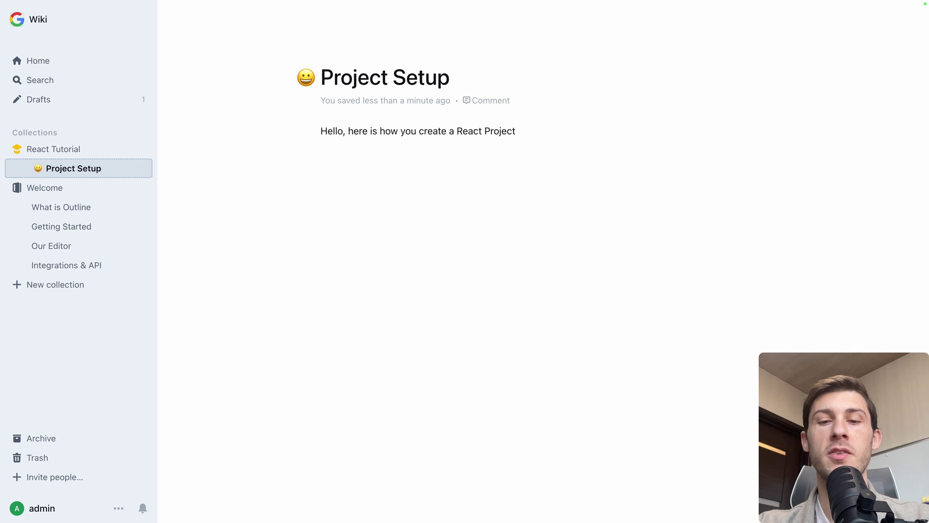
text( lakdjaz lkd)
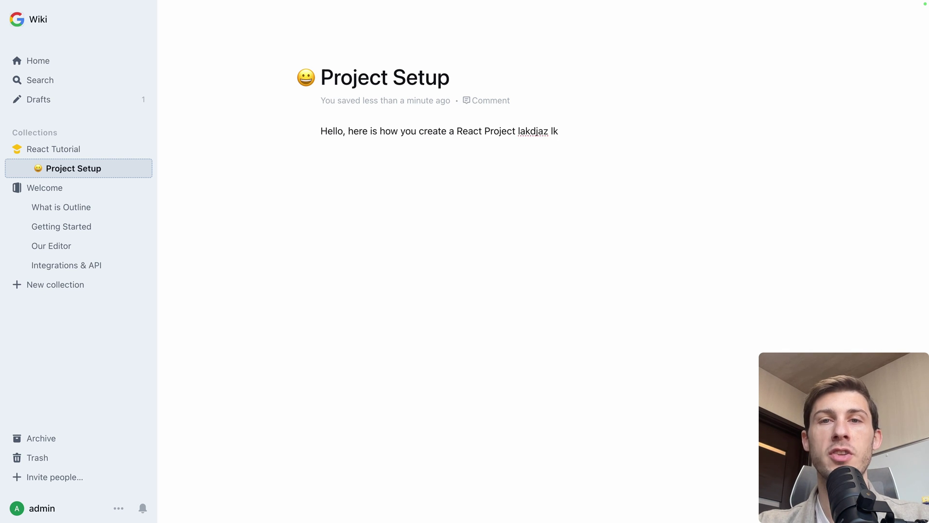
key(BackSpace)
key(BackSpace)
key(BackSpace)
key(BackSpace)
key(BackSpace)
key(BackSpace)
key(BackSpace)
key(BackSpace)
key(BackSpace)
key(BackSpace)
key(BackSpace)
- Add a new line with '/' and browse block options like headings, Task list, Video, Code block
key(Return)
text(/)
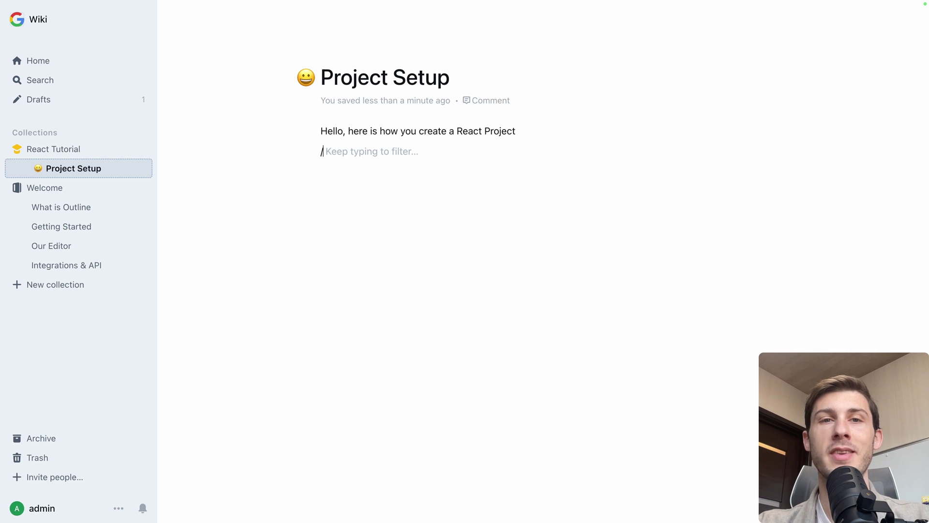
key(Down)
key(Down)
key(Down)
key(Down)
key(Down)
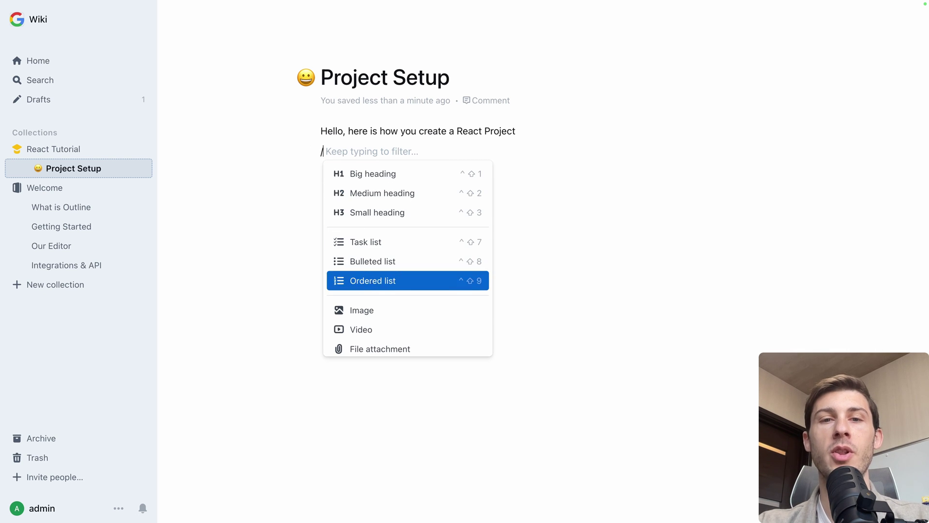
key(Down)
key(Down)
key(Down)
key(Down)
key(Down)
key(Down)
key(Down)
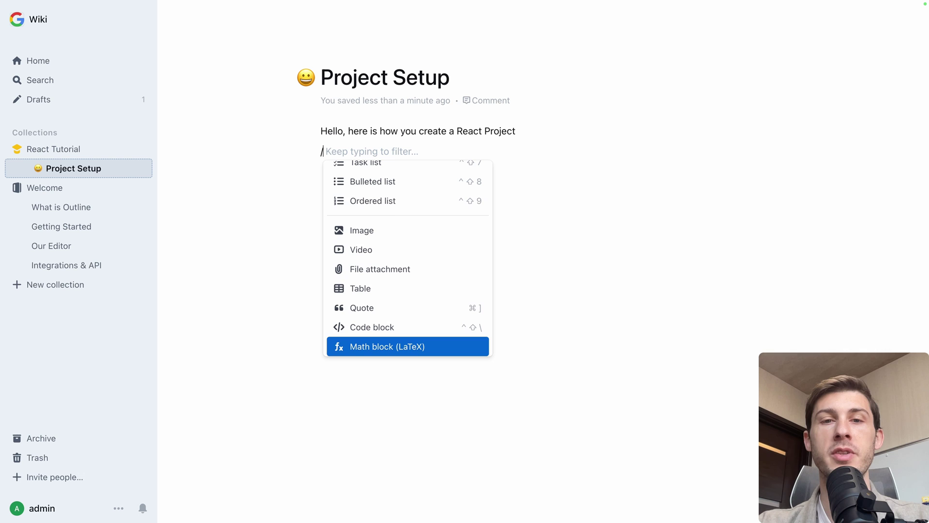
key(Up)
key(Up)
key(Up)
key(Up)
key(Up)
key(Up)
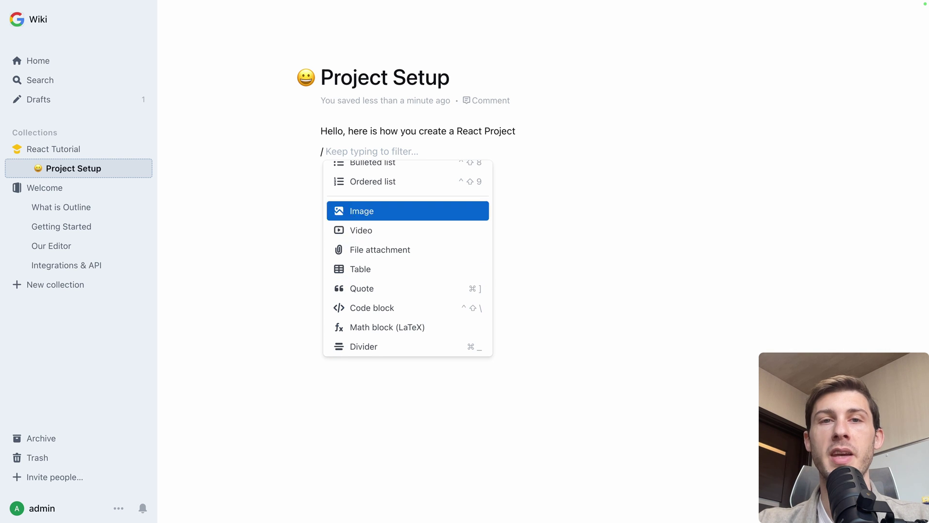
key(Up)
key(Up)
key(Up)
key(Up)
key(Up)
key(Up)
key(Down)
key(Down)
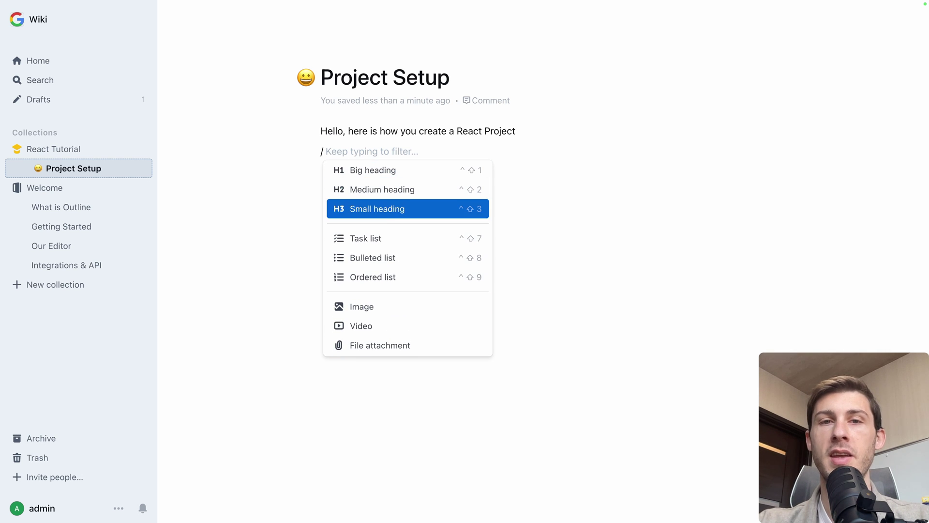
key(Down)
key(Down)
key(Down)
key(Down)
key(Down)
key(Down)
key(Down)
key(Down)
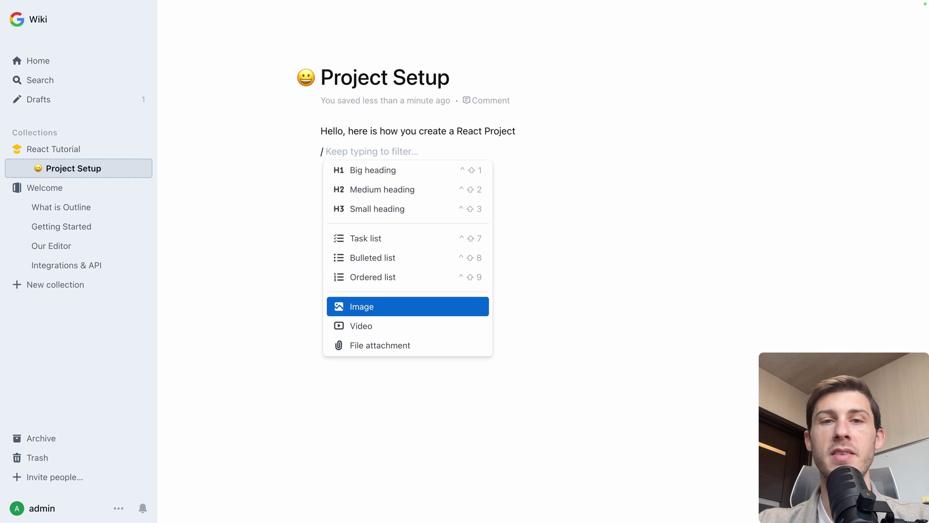
key(Up)
key(Up)
key(Up)
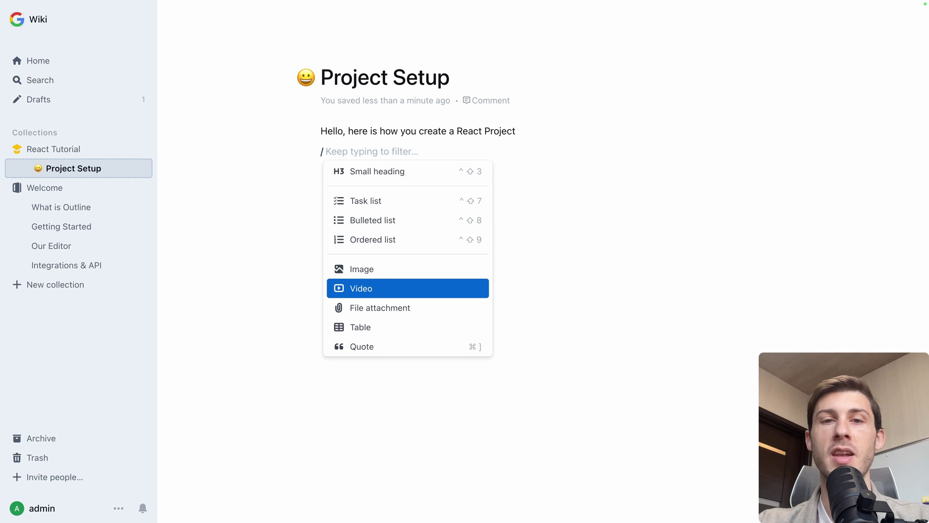
key(Down)
key(Down)
key(Down)
key(Down)
key(Down)
key(Down)
key(Up)
key(Up)
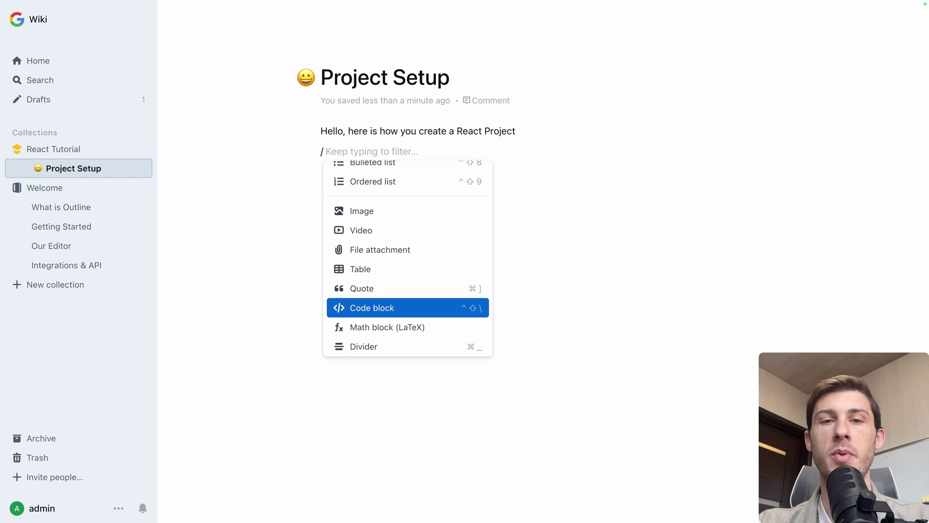
key(Down)
key(Down)
key(Down)
key(Down)
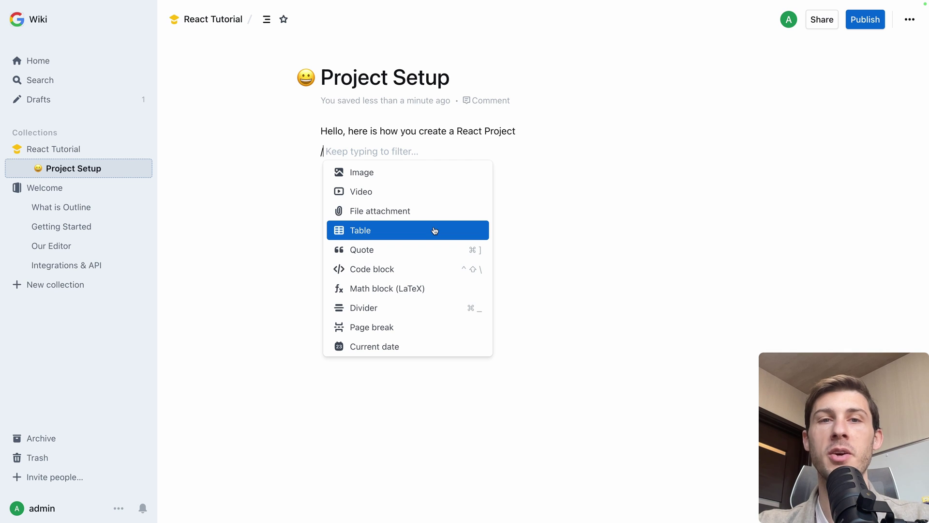
- Insert a task list: Install NPM, Add the packages, Run the project, ticking the first two
key(Up)
key(Up)
key(Up)
key(Up)
key(Up)
key(Up)
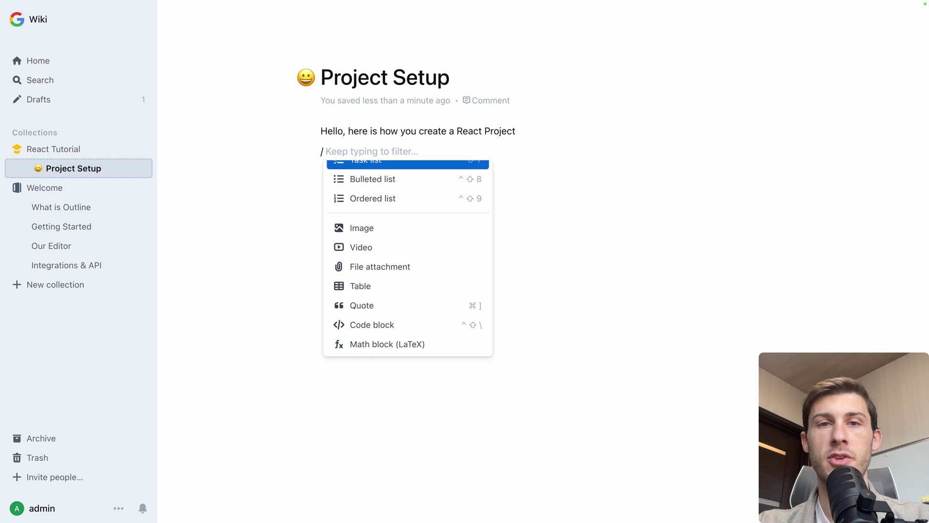
key(Return)
text(Instal)
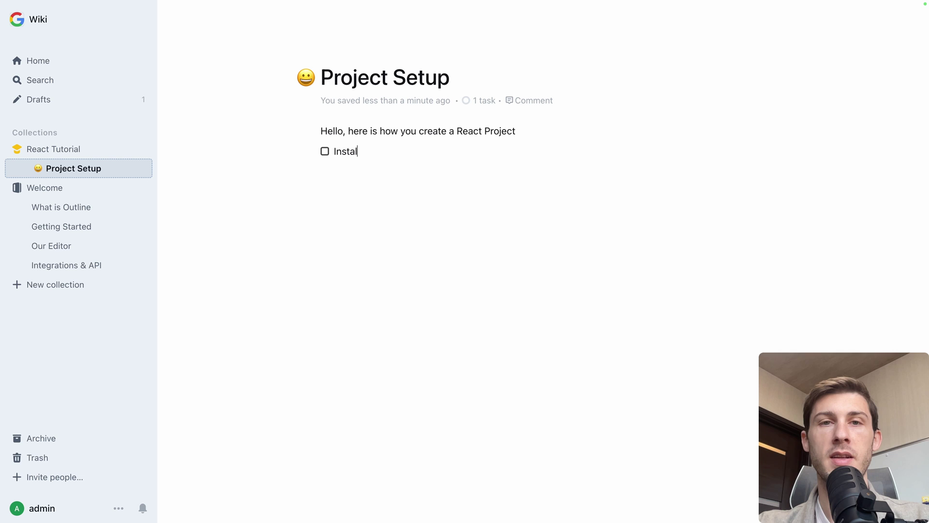
text(l NPM)
key(Return)
text(Add)
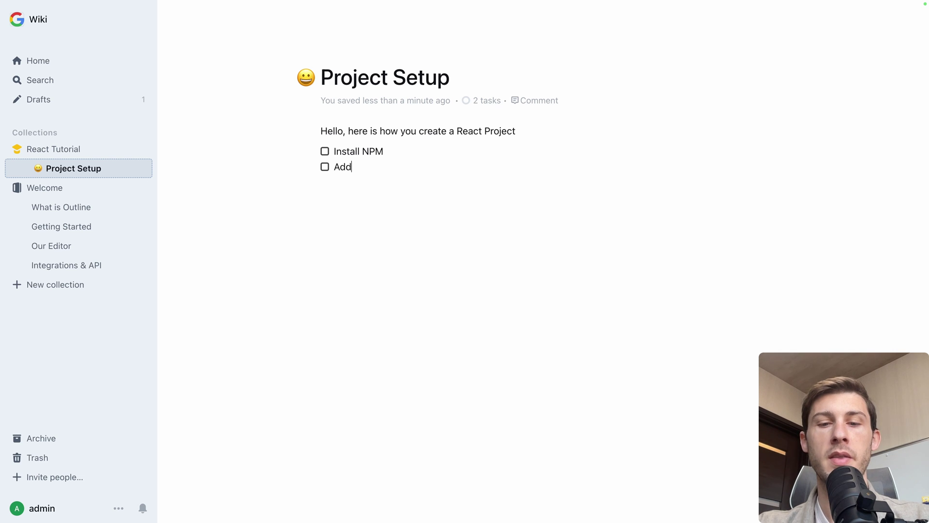
text( the packages)
key(Return)
text(Run)
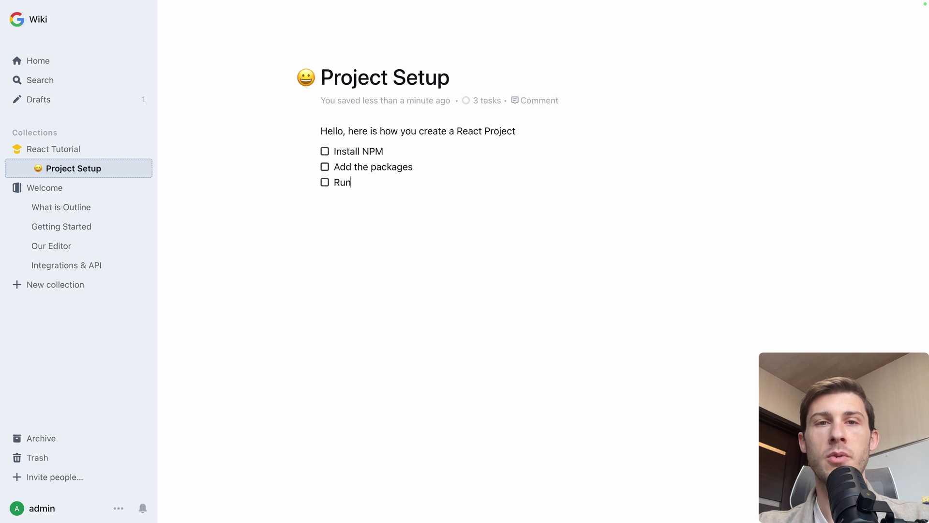
text( the project)
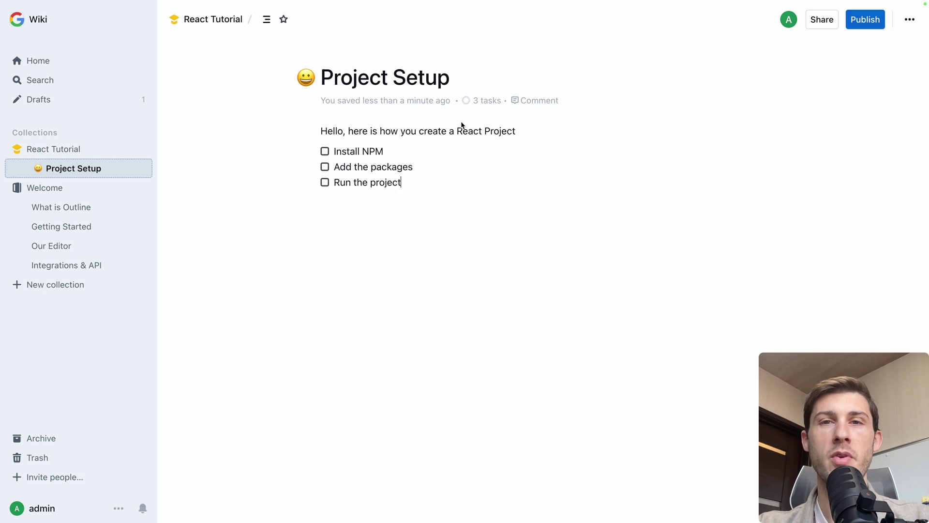
click(325, 151)
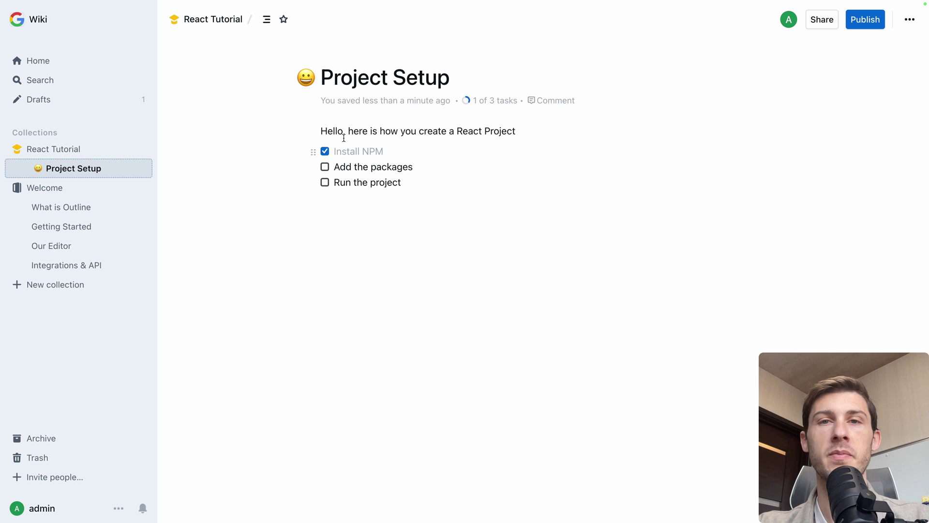
click(325, 167)
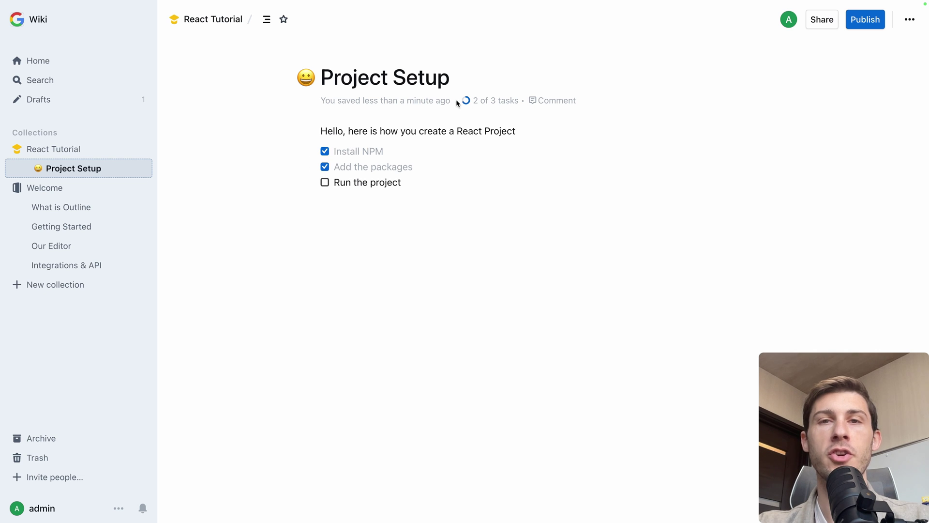
- Add a Big heading 'Installation' followed by a 'Lorem ipsum' line below the checklist
click(436, 208)
text(/)
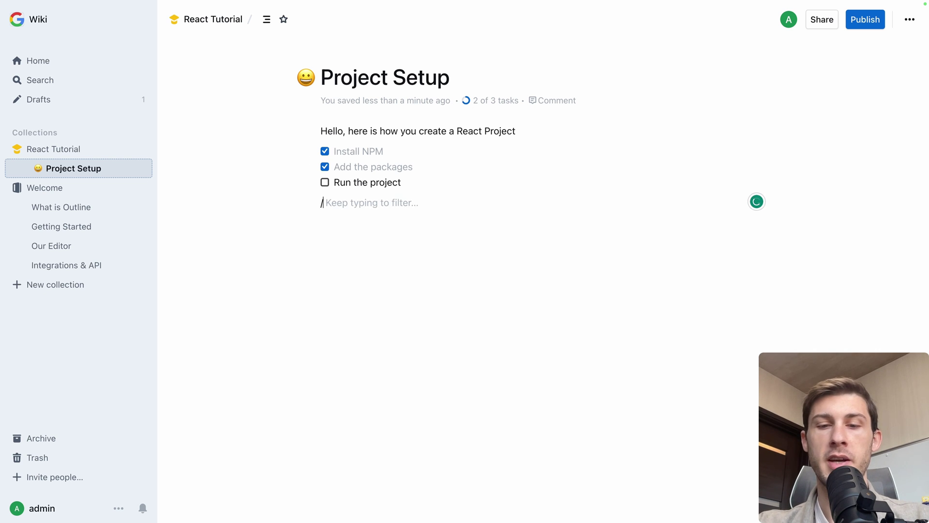
text(hea)
key(Return)
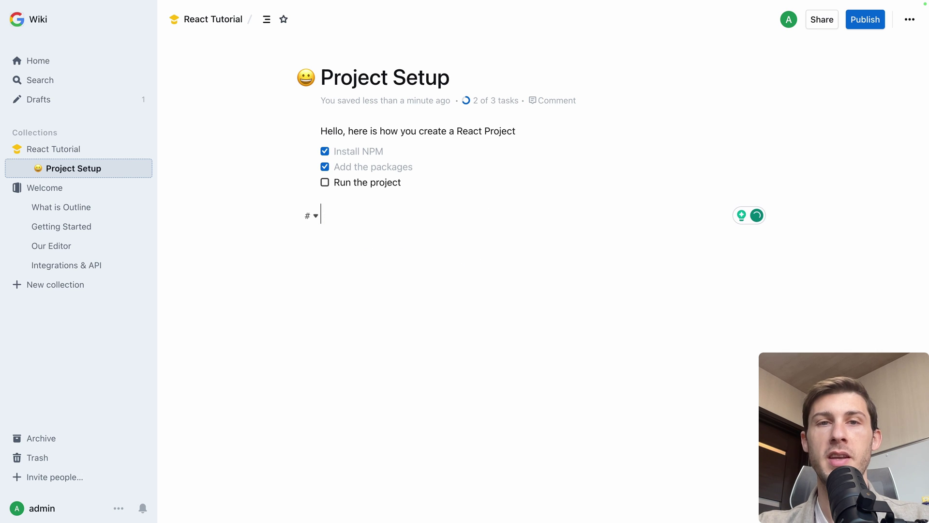
text(Installation)
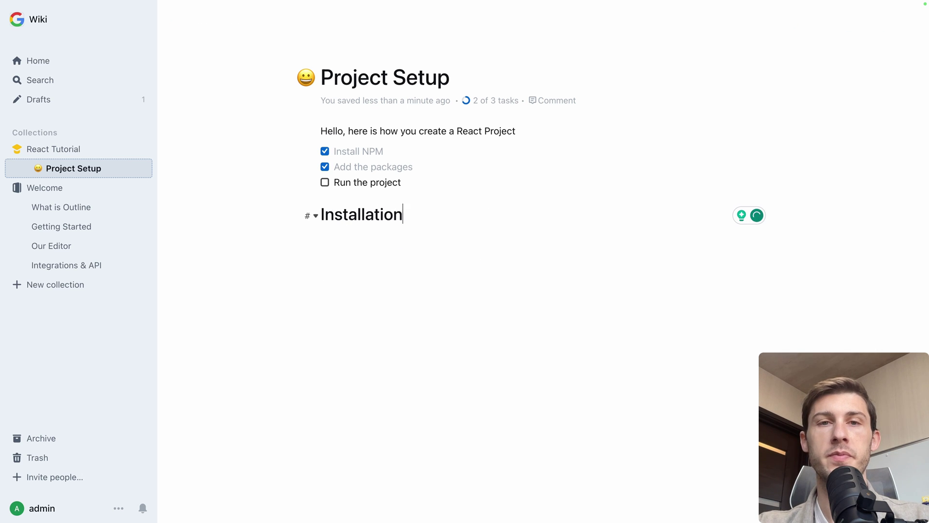
key(Return)
text(Lorem ipsum)
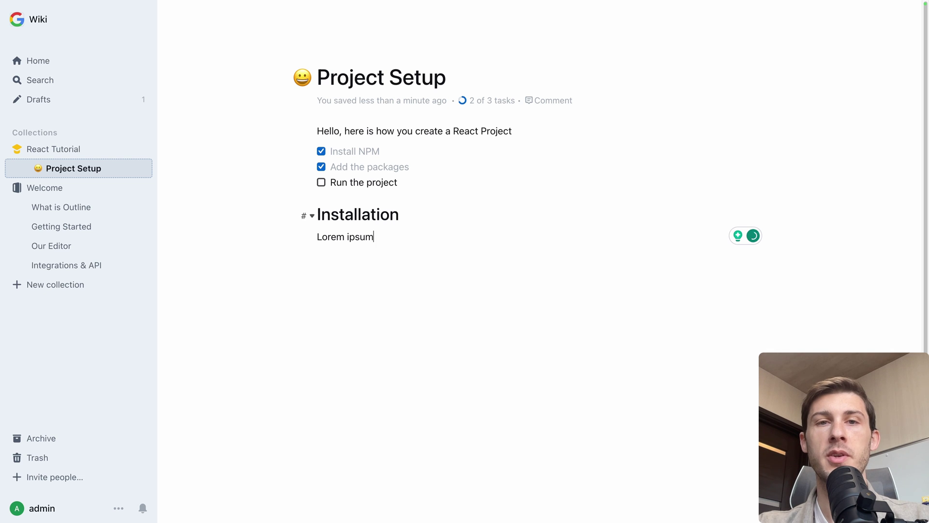
- Embed the copied YouTube video link with /youtube beneath the Lorem ipsum line
key(Return)
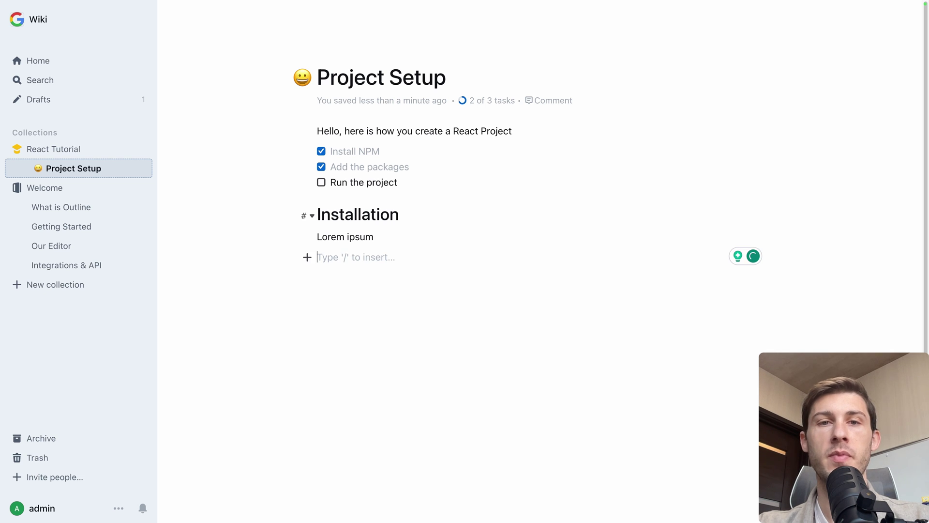
text(/you)
key(Return)
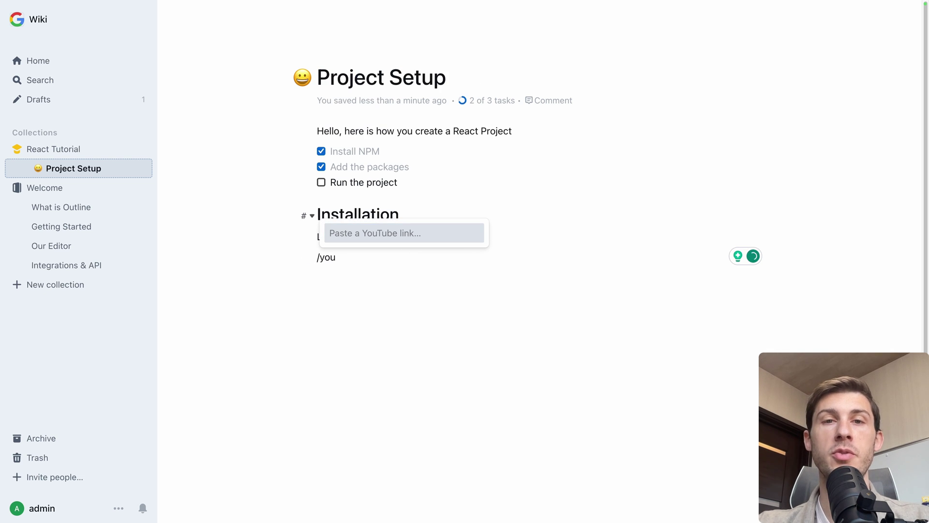
key(ctrl+v)
key(Return)
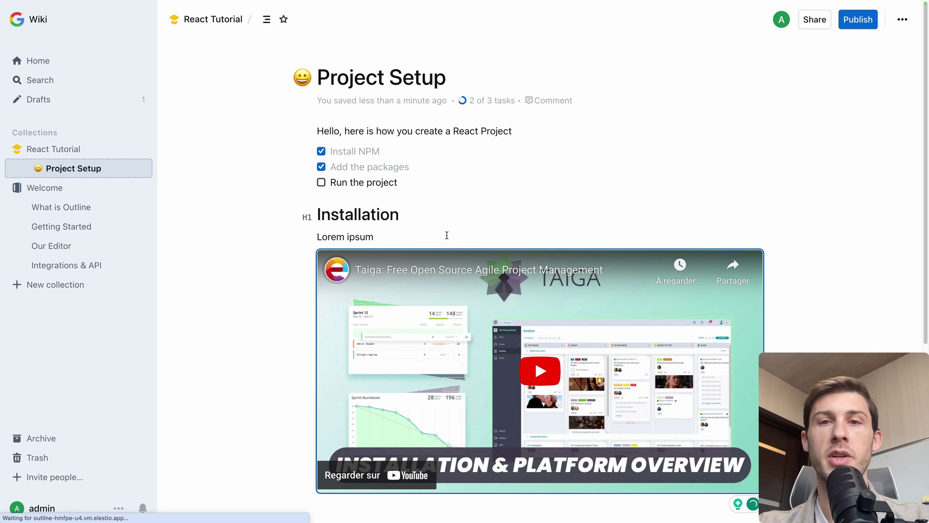
scroll(397, 253, down, 1)
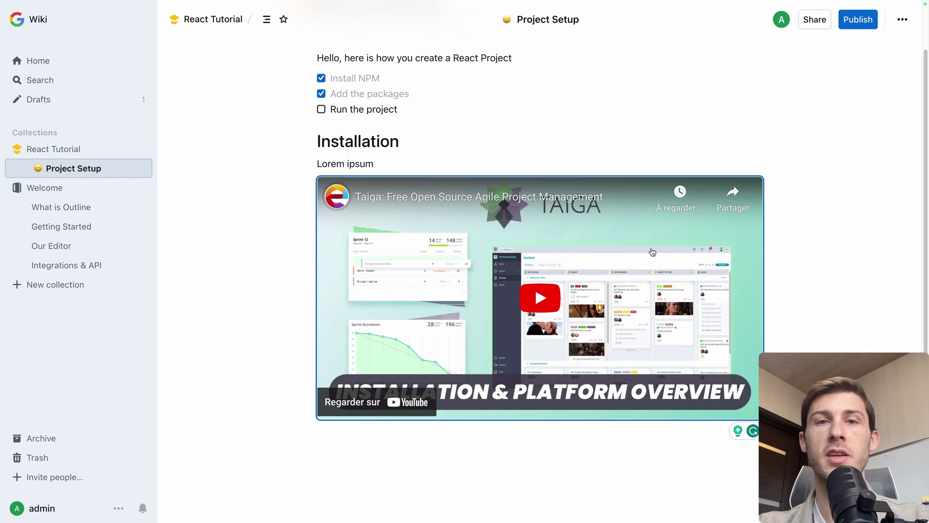
scroll(653, 251, up, 1)
click(556, 197)
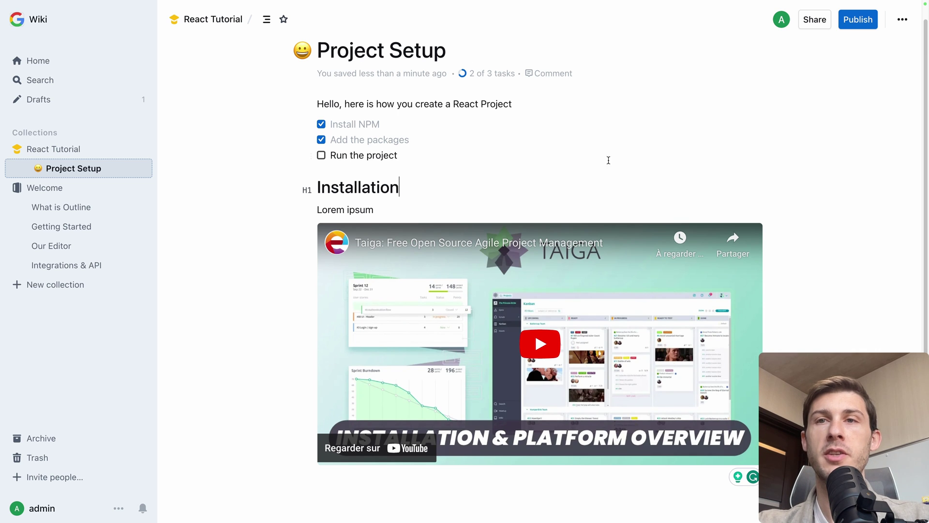
- Share Project Setup publicly to anyone with the link, copy the link, and publish it
click(815, 22)
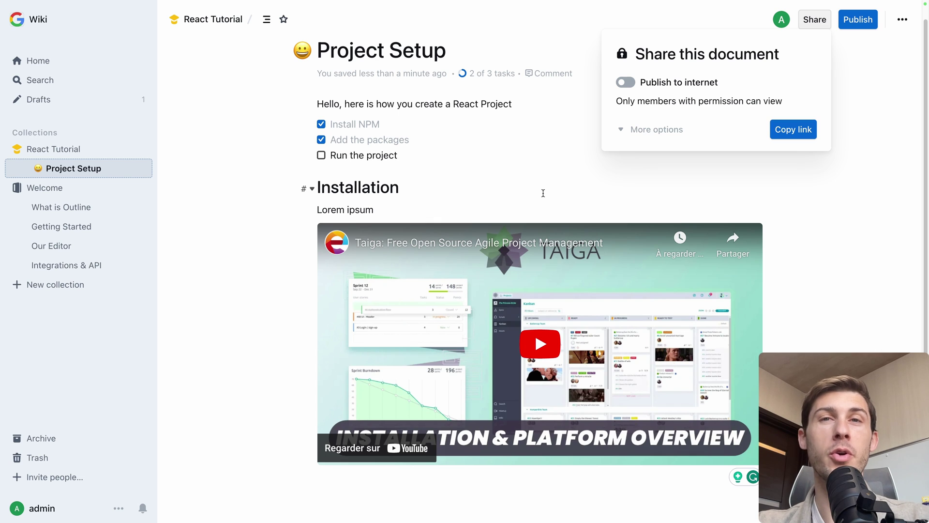
click(634, 87)
click(781, 129)
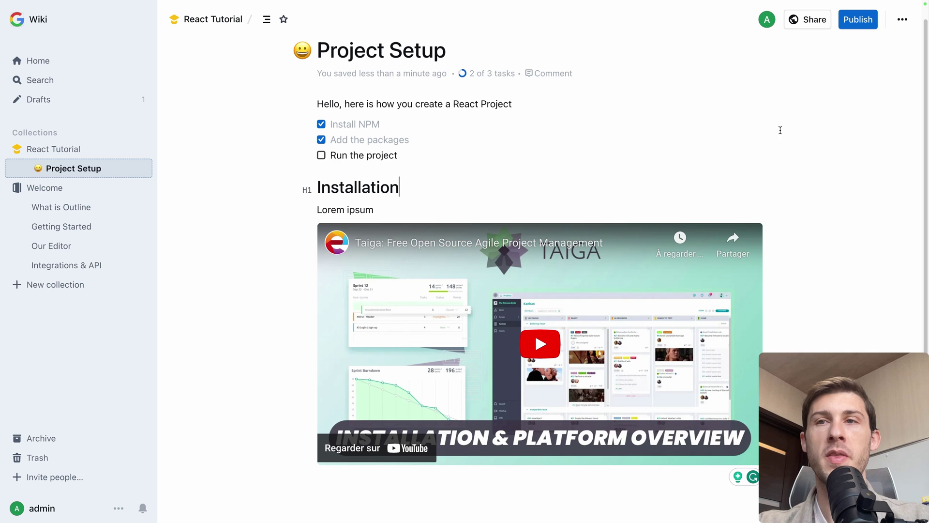
click(858, 19)
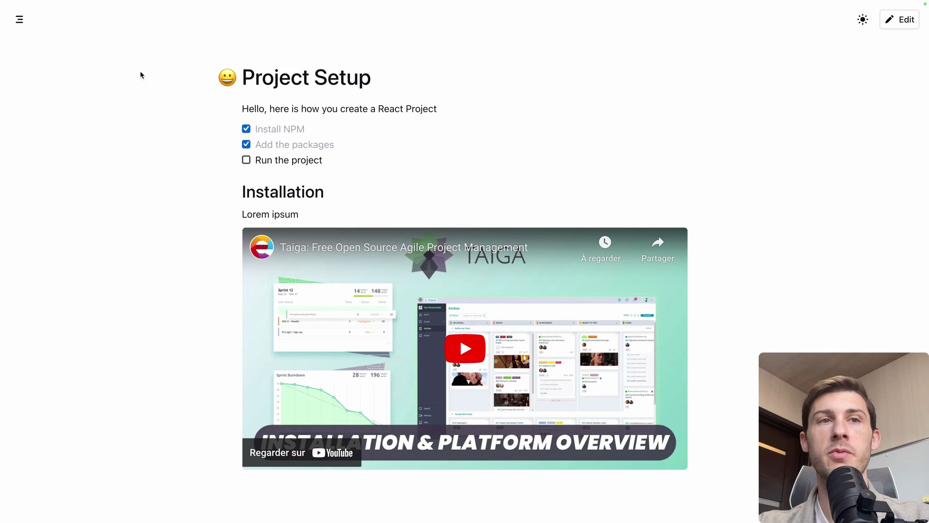
- Show the public page's table of contents and switch its theme to dark and back to light
click(20, 19)
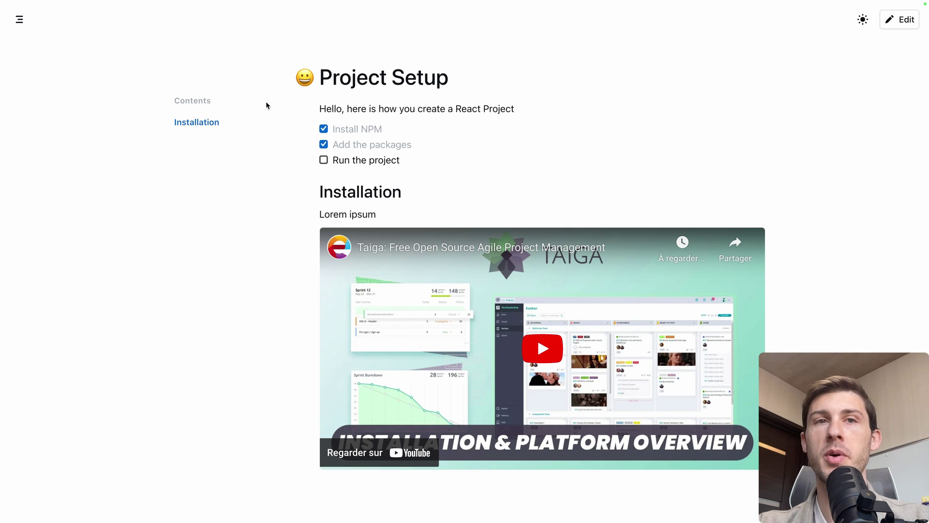
click(863, 21)
click(864, 22)
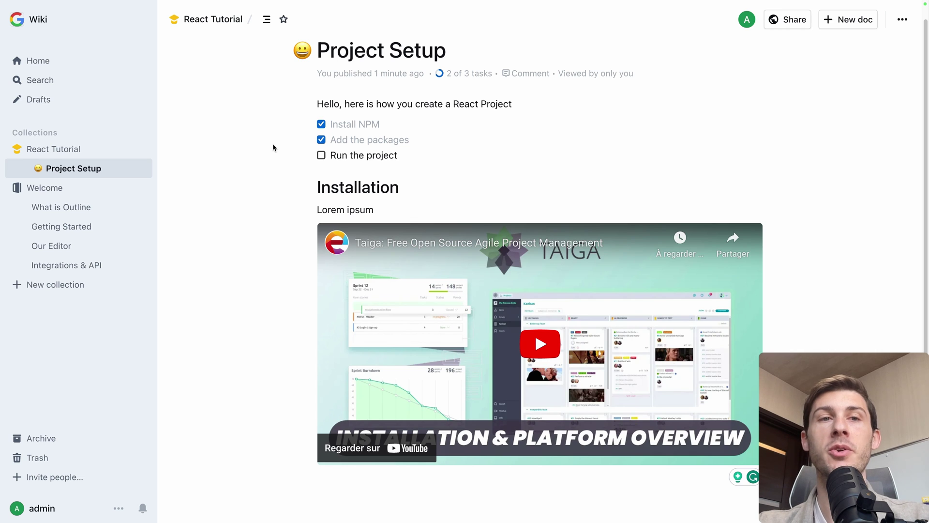
- Import the 01-intro.md file into the React Tutorial collection
click(213, 19)
click(144, 151)
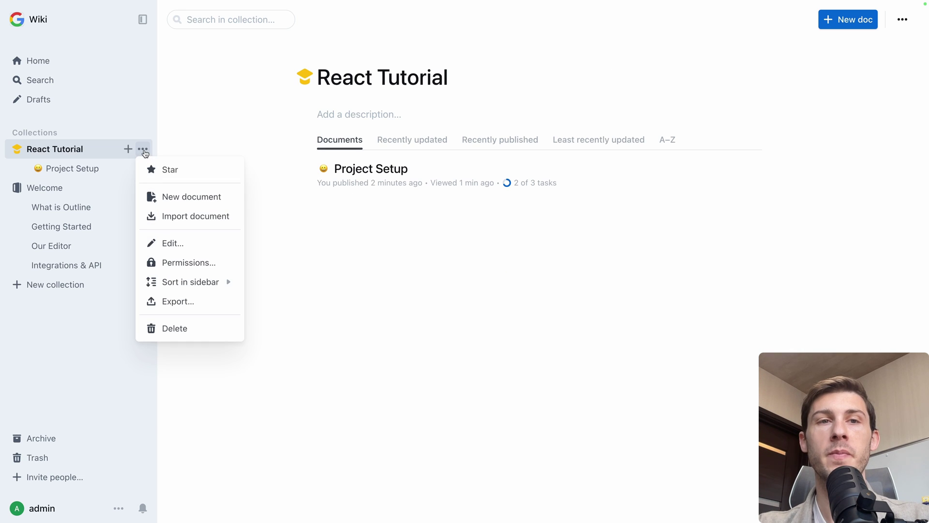
click(156, 218)
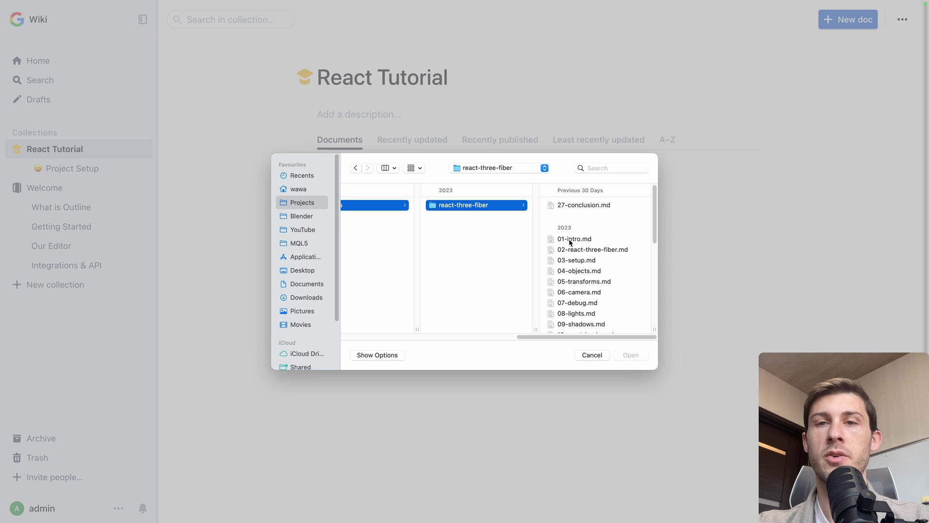
click(554, 239)
double_click(501, 239)
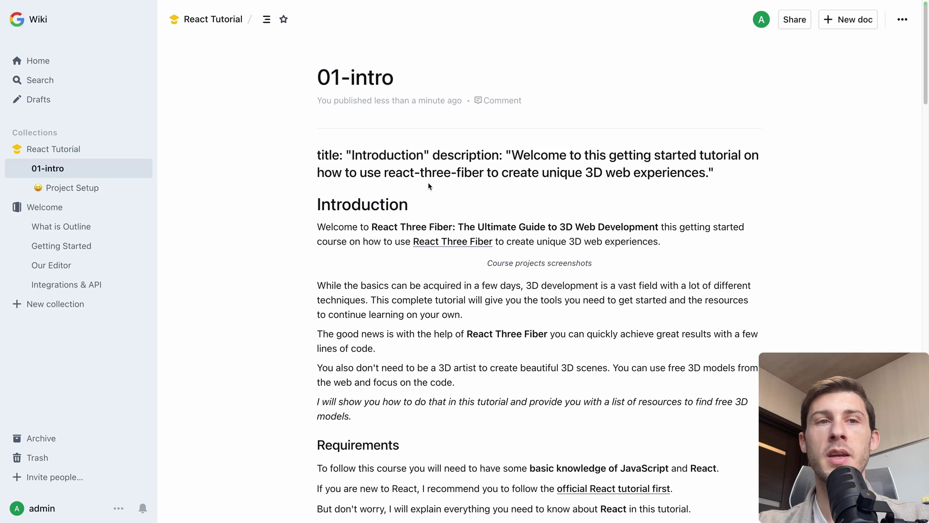
- Scroll through the imported 01-intro document and back toward its top
scroll(378, 302, down, 5)
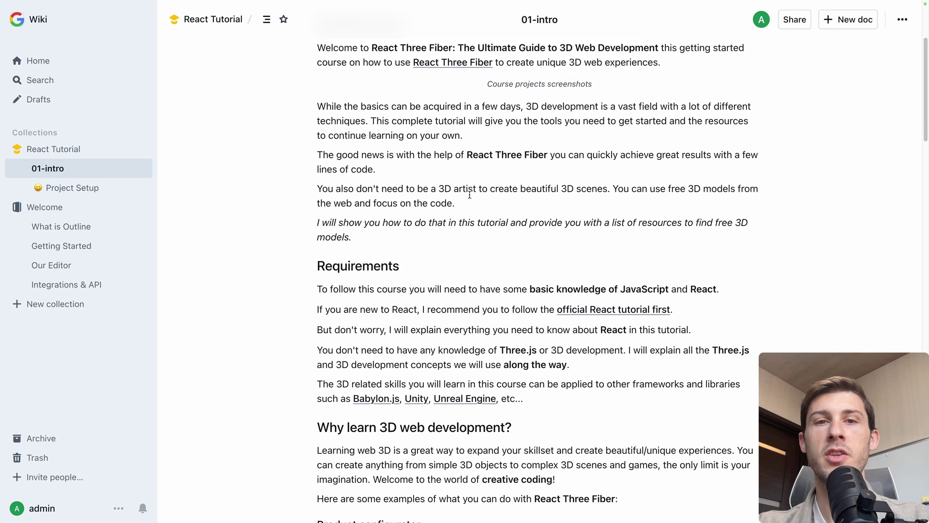
scroll(378, 303, down, 5)
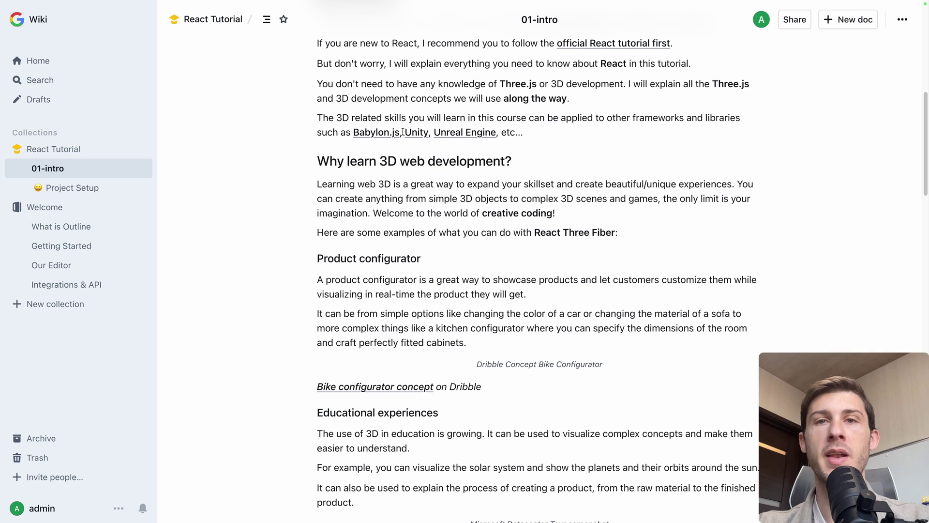
scroll(436, 319, down, 9)
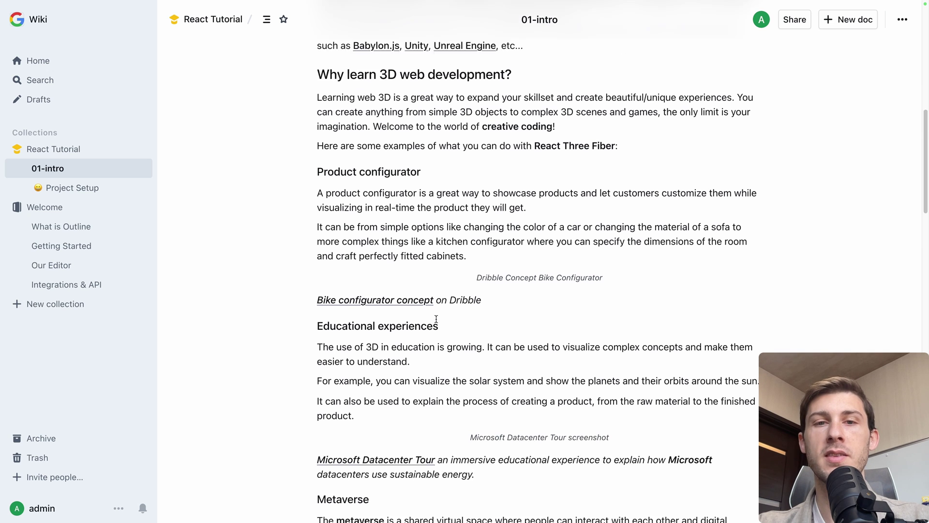
scroll(437, 319, down, 1)
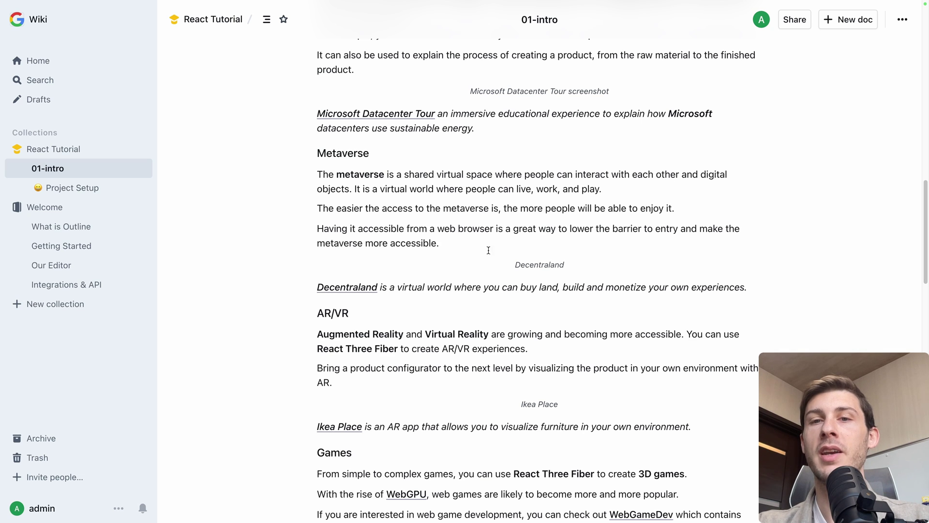
click(540, 252)
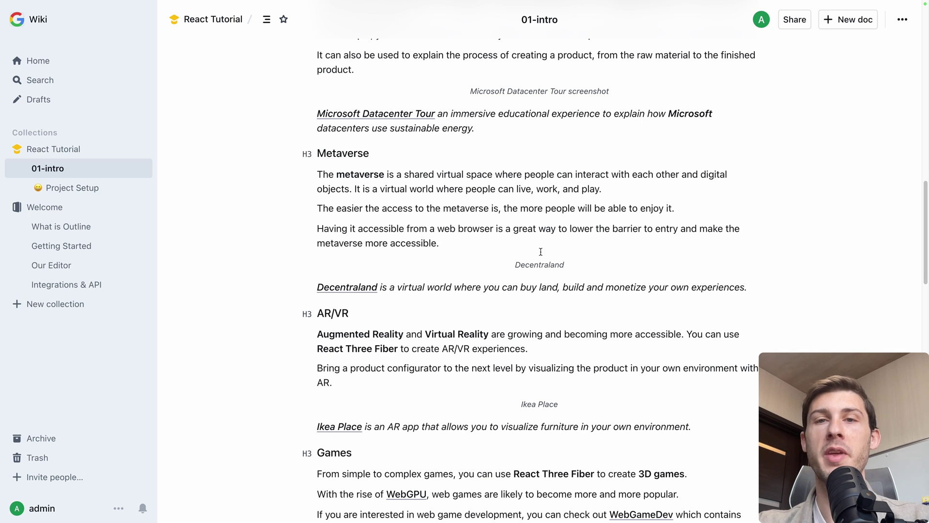
scroll(541, 252, up, 15)
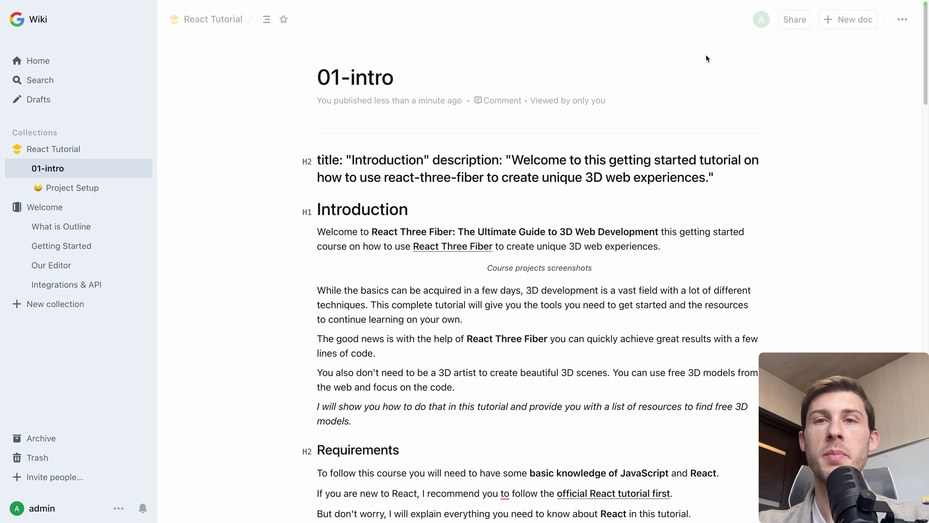
- Create a template from the 01-intro document
click(903, 19)
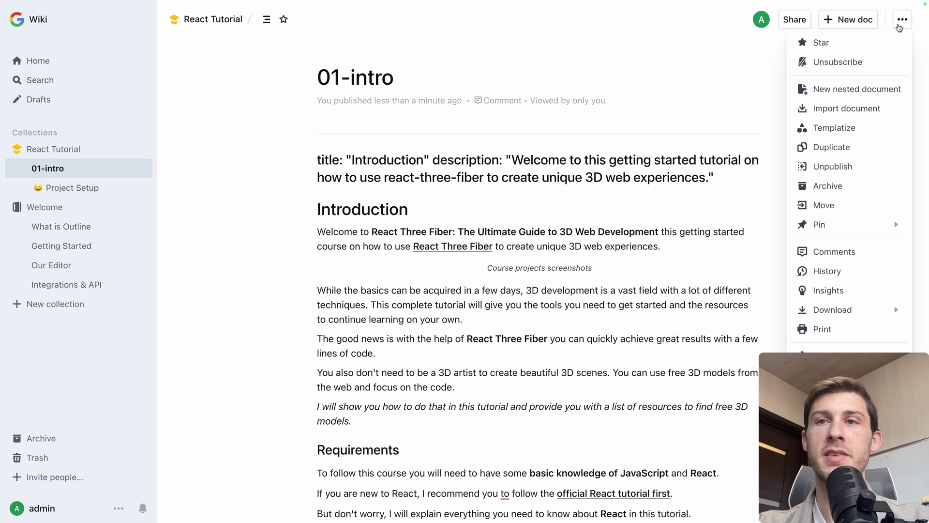
click(824, 129)
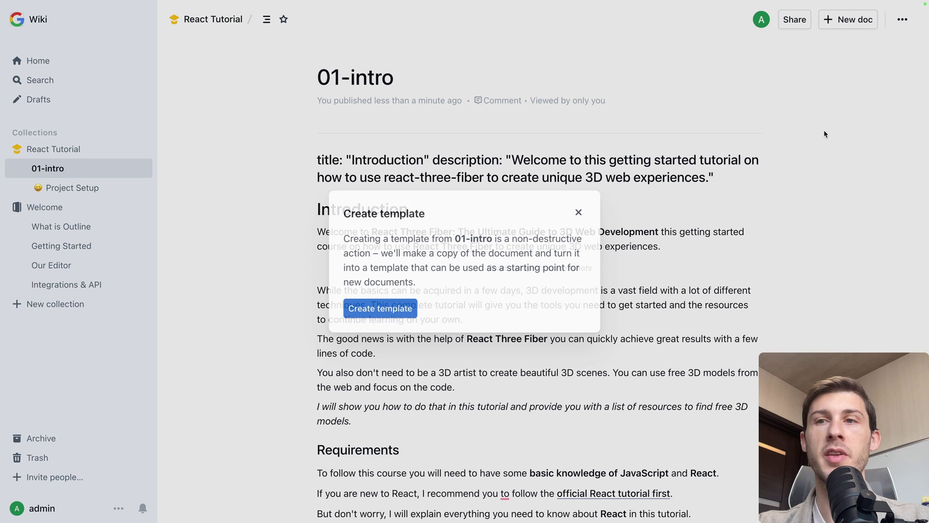
click(386, 308)
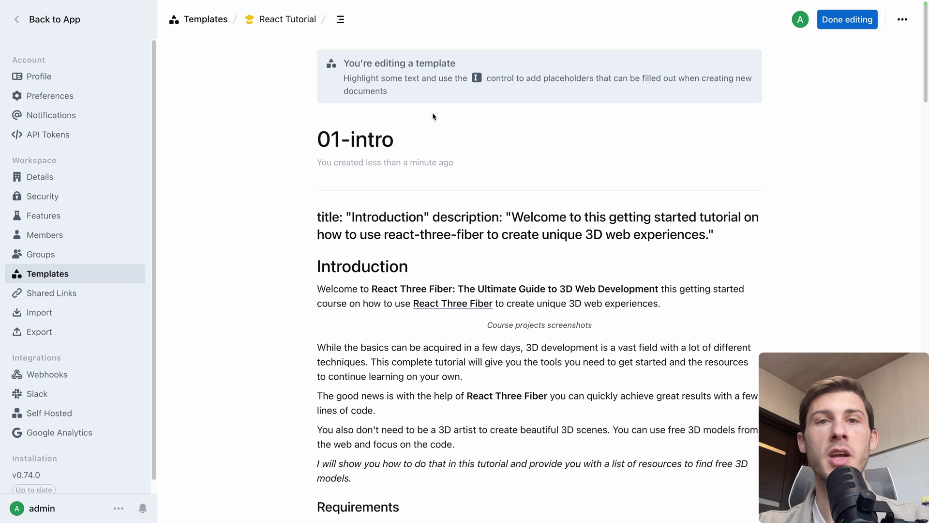
- Retitle the new template 'Tutorial Template' and finish editing
click(434, 135)
triple_click(434, 135)
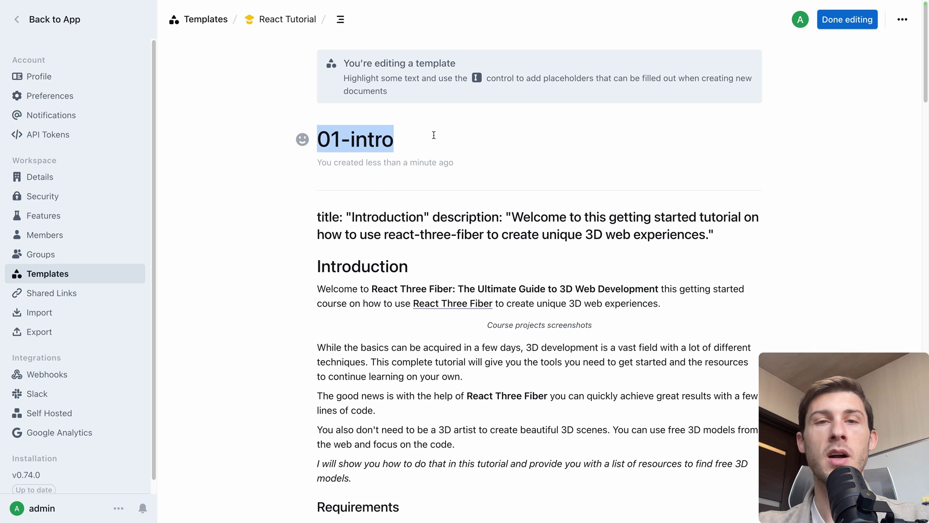
text(Tutorial Template)
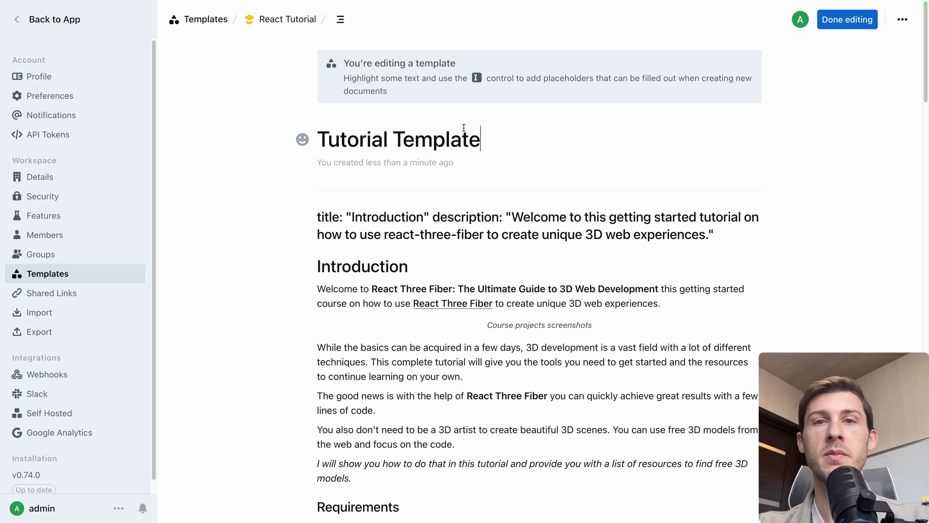
click(850, 19)
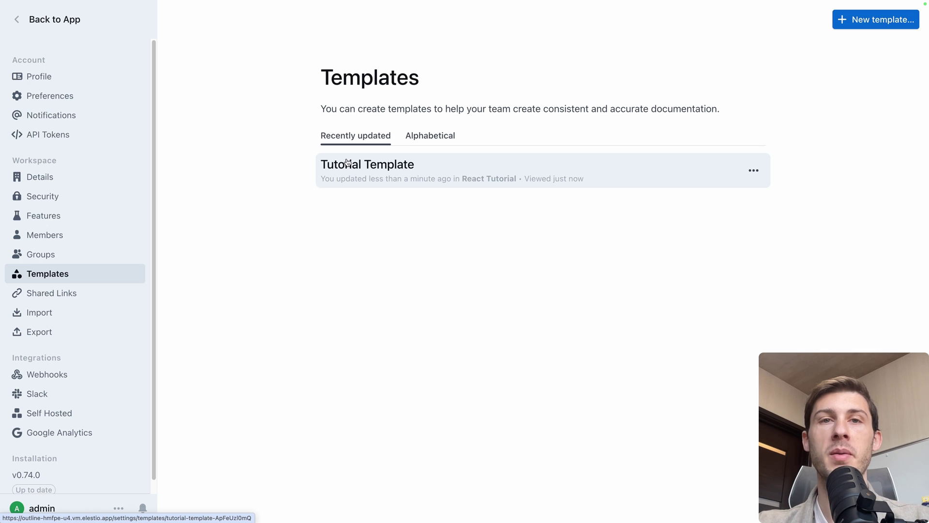
- Create a new React Tutorial document filled from Tutorial Template
click(41, 20)
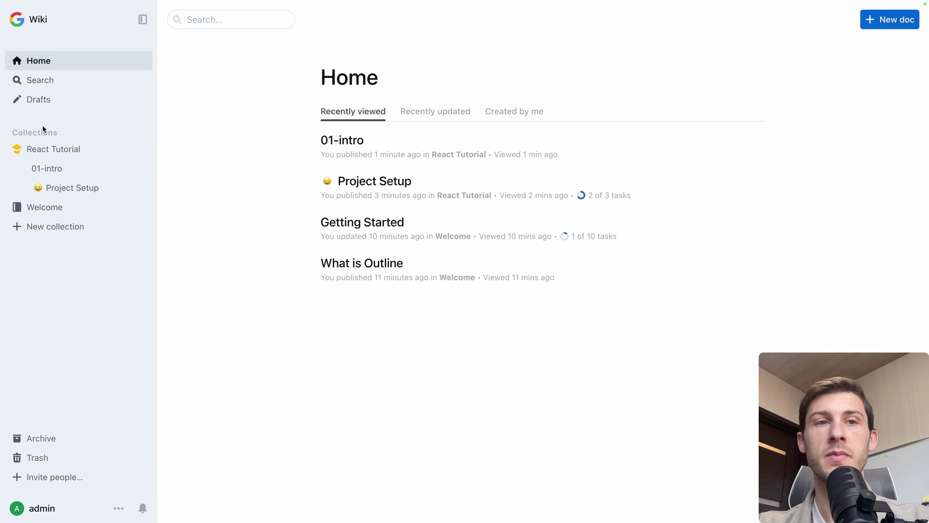
click(128, 149)
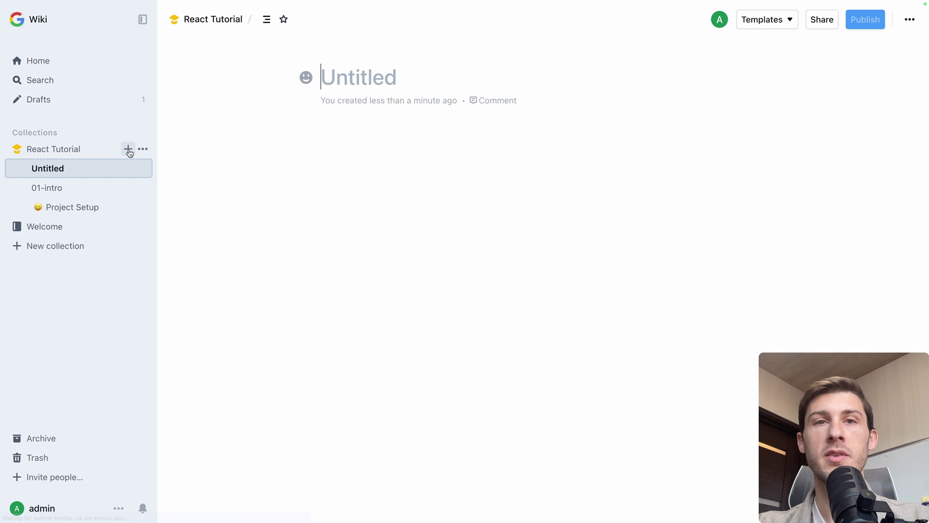
click(771, 24)
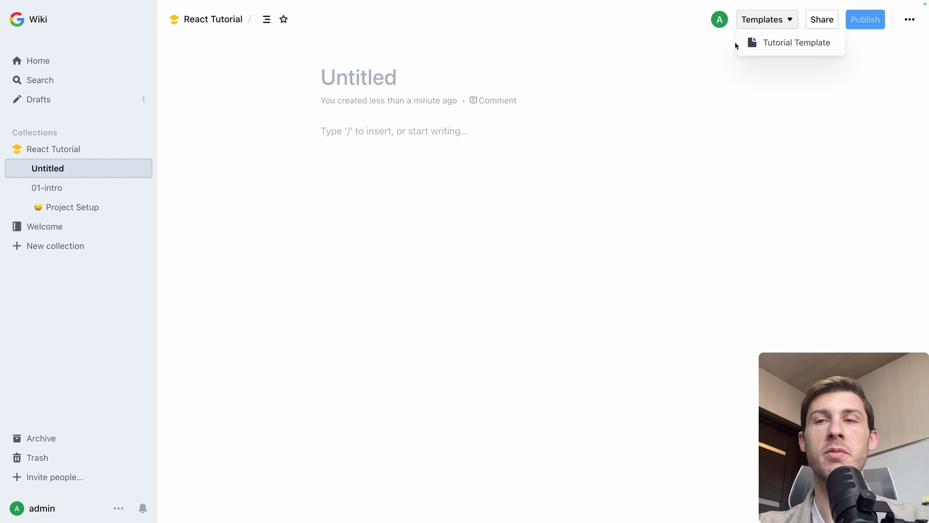
click(774, 43)
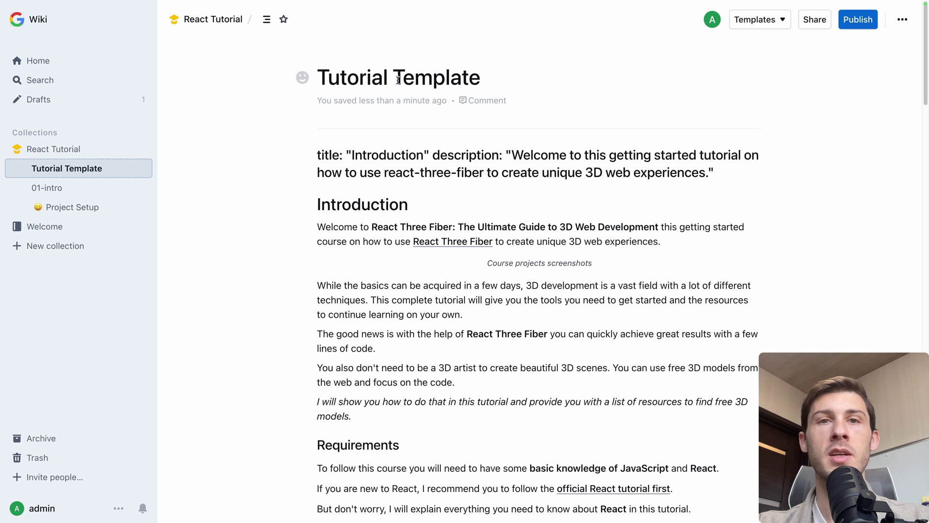
- Title the new document 'Lesson 2' and review its content
triple_click(320, 77)
text(Les)
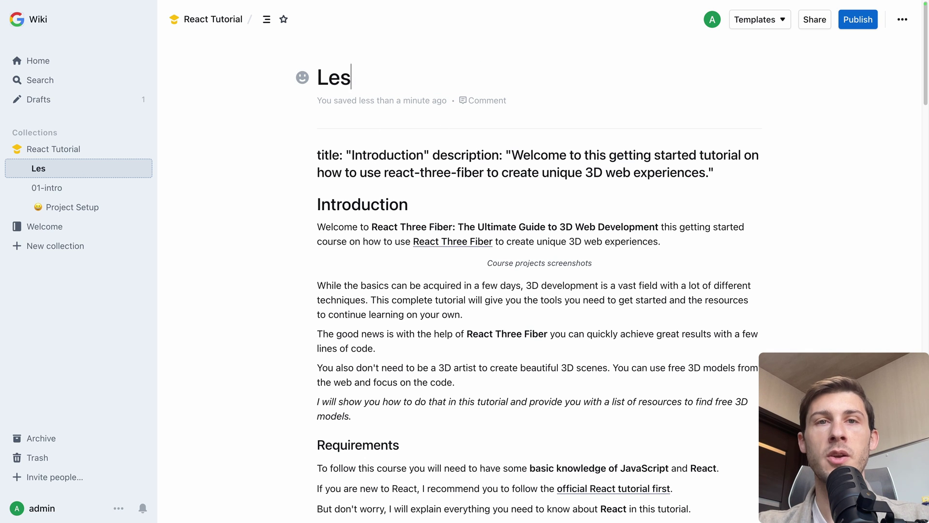
text(son 2)
scroll(345, 217, down, 6)
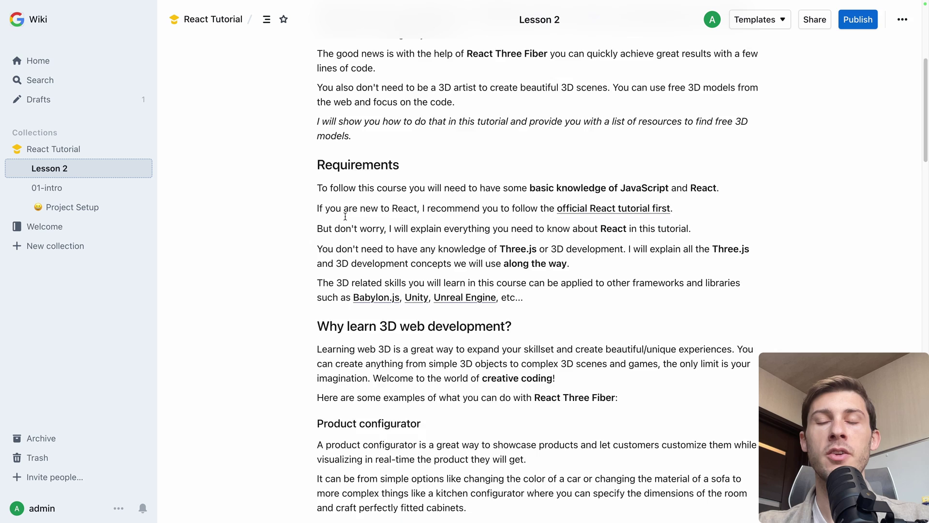
scroll(345, 216, down, 5)
scroll(346, 216, up, 10)
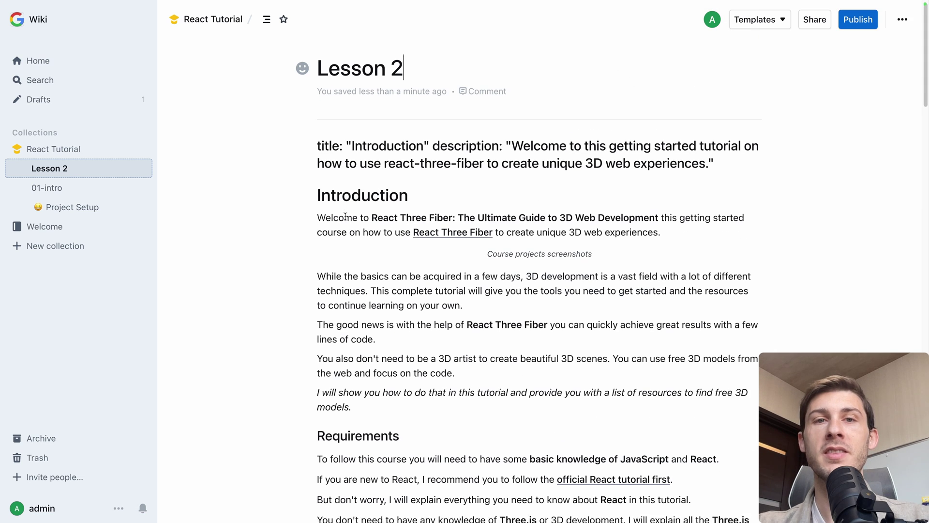
scroll(345, 216, down, 1)
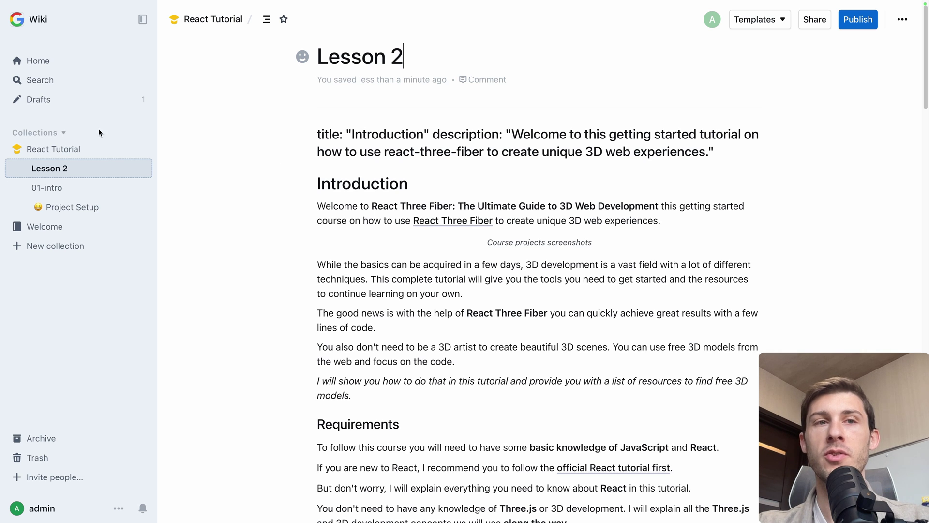
- Publish the Lesson 2 draft from the Drafts list
click(89, 150)
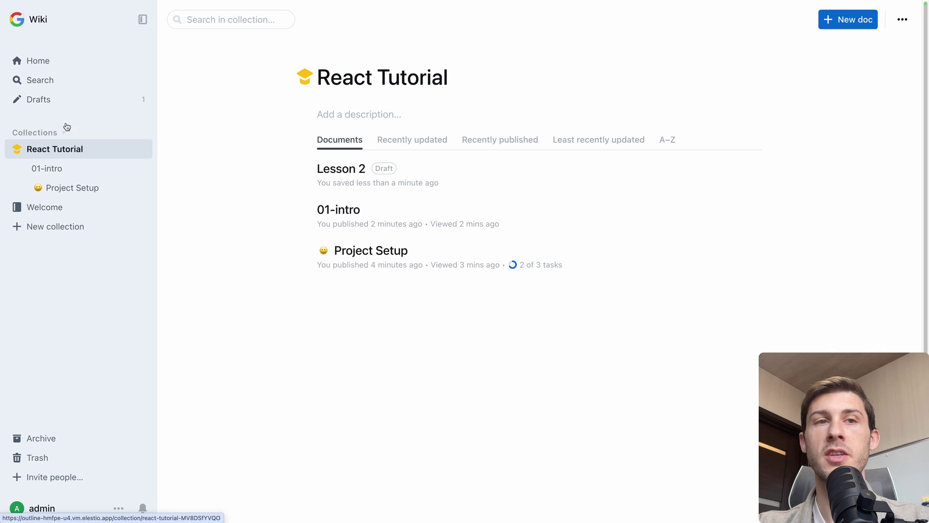
click(64, 100)
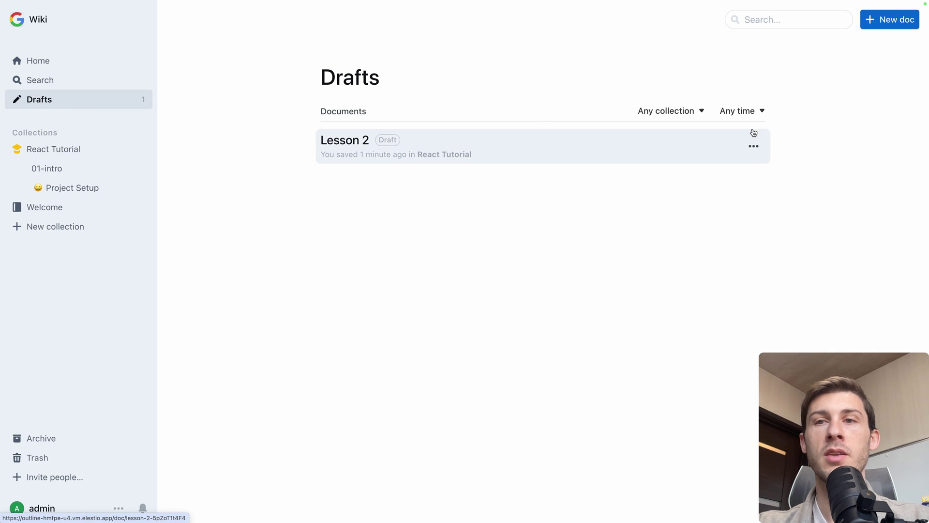
click(754, 146)
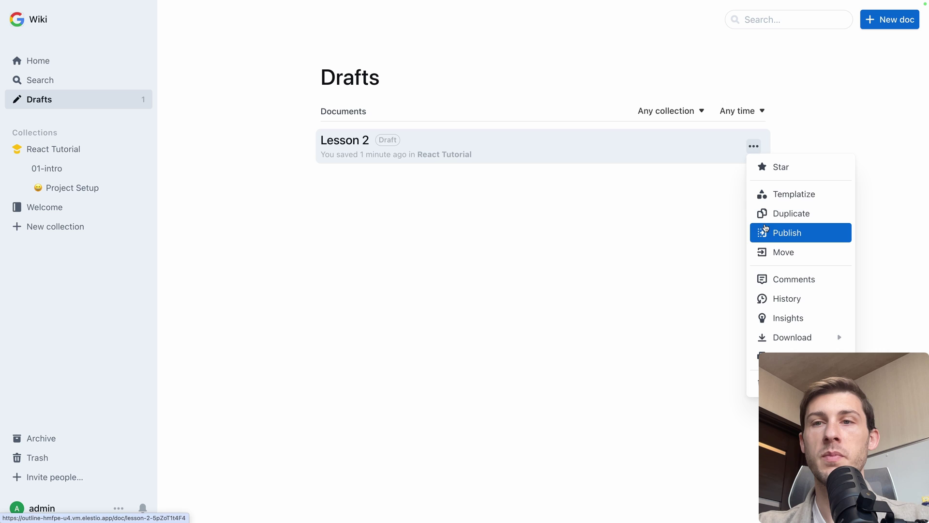
click(765, 232)
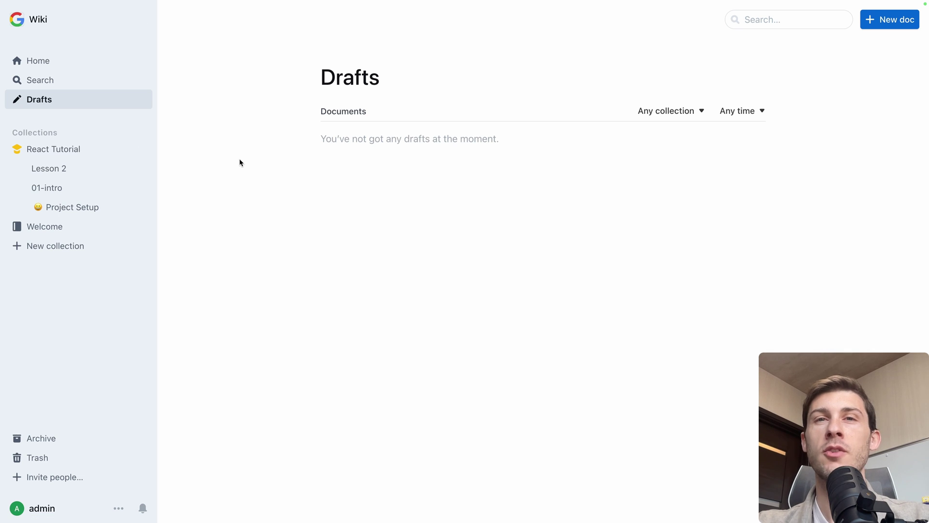
- In Welcome's Getting Started doc, tick the Create a collection and Create a new doc tasks
click(64, 229)
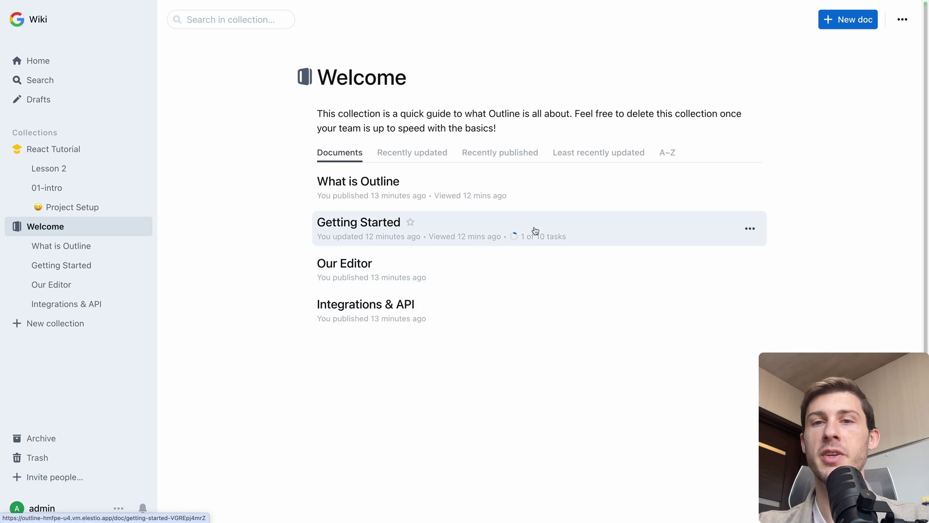
click(569, 228)
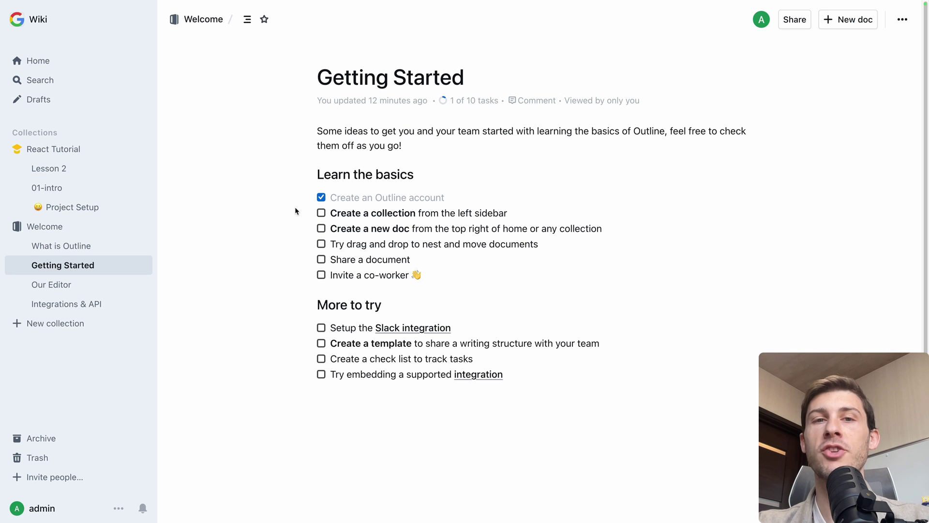
click(321, 214)
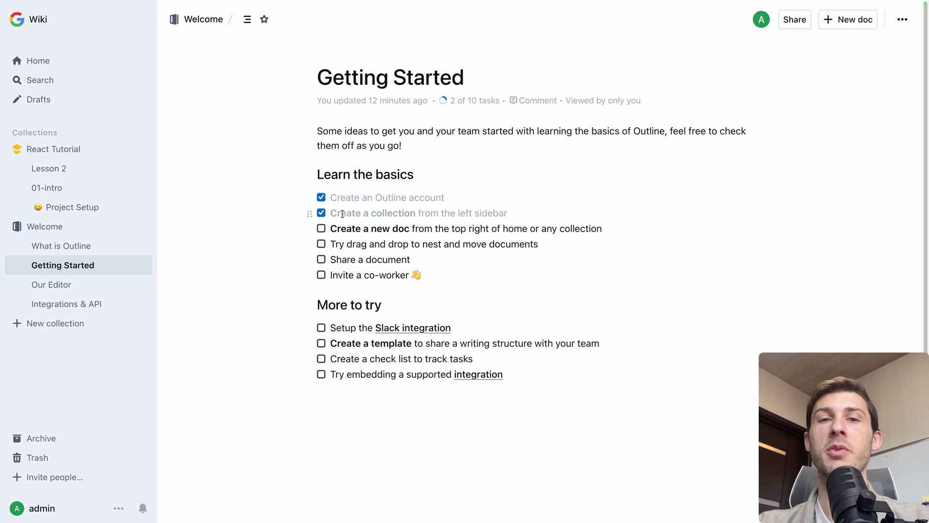
click(322, 233)
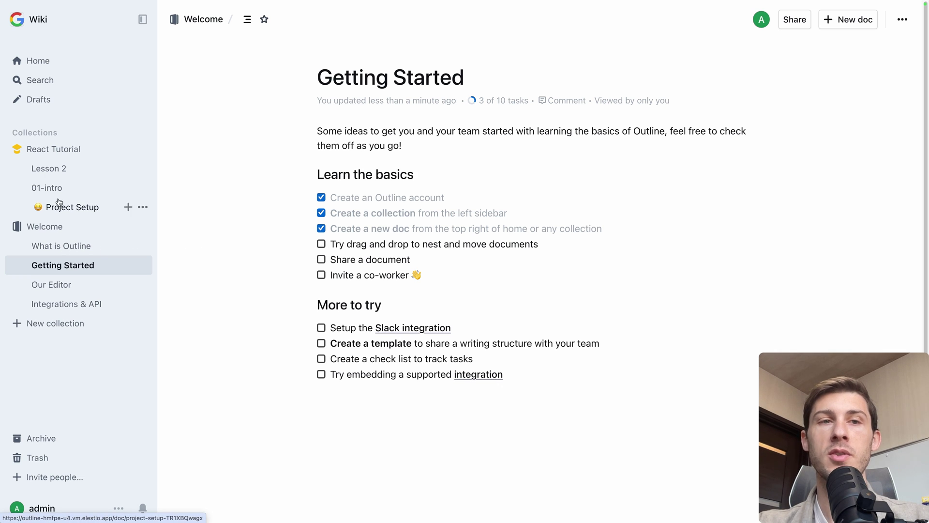
- Drag Lesson 2 below 01-intro, then tick the drag-and-drop and Share a document tasks
drag(63, 170, 60, 199)
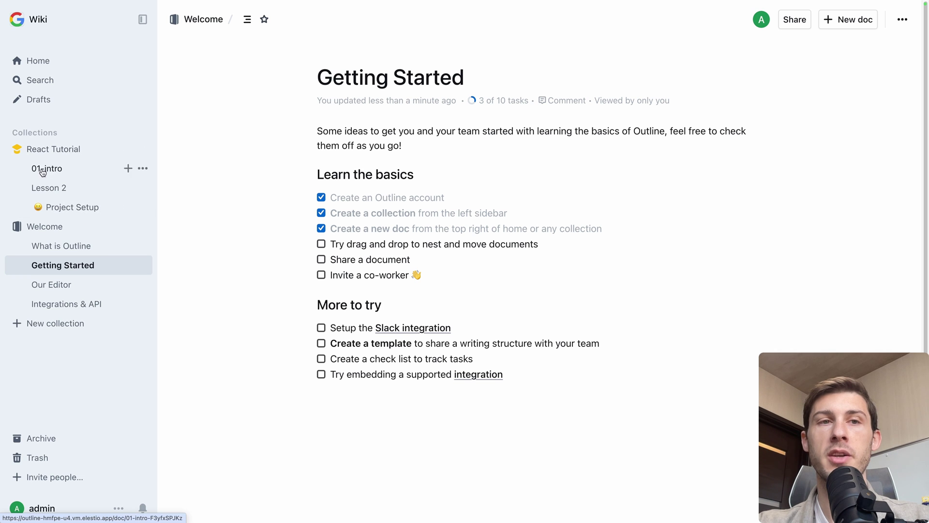
click(321, 245)
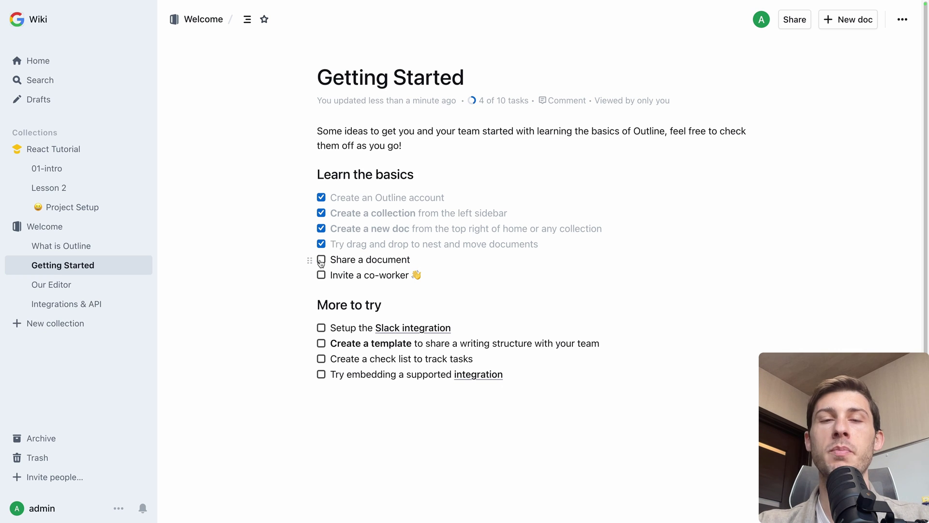
click(322, 261)
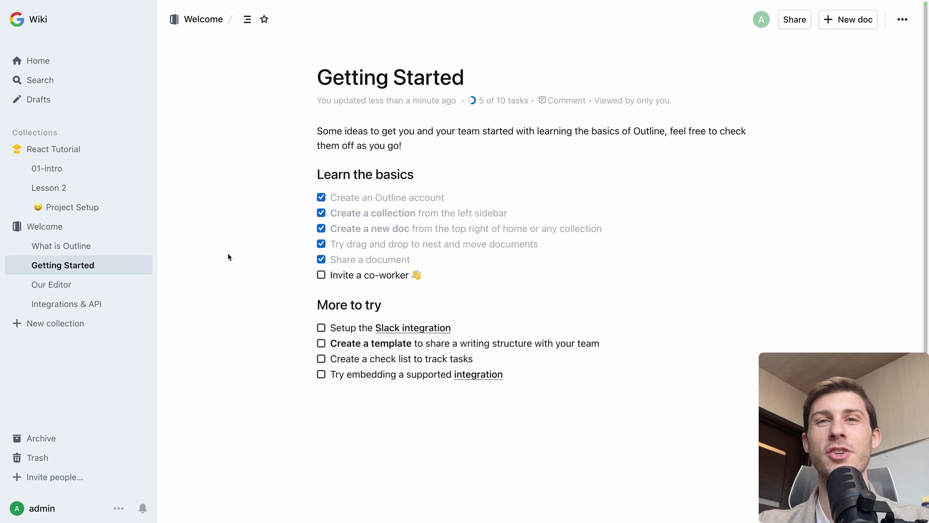
- Search the wiki for 'three' and open the Lesson 2 result
click(72, 83)
text(three)
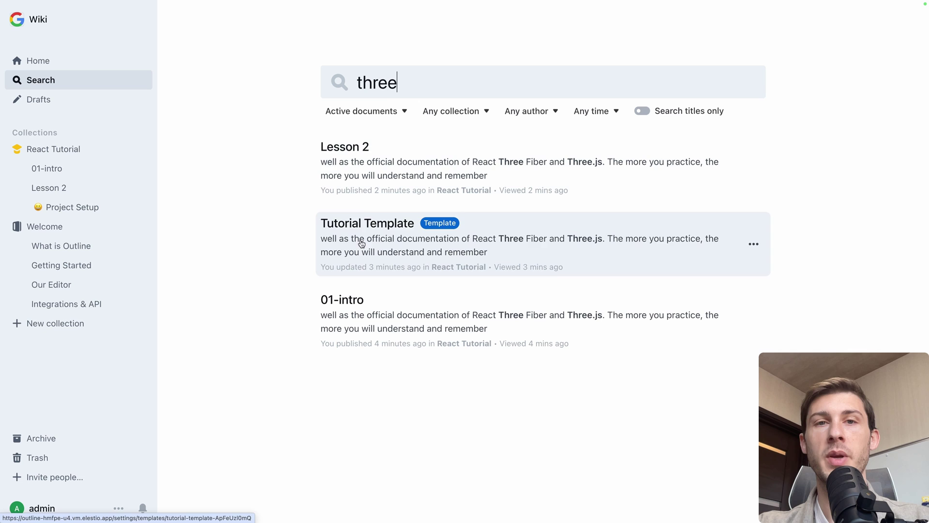
click(382, 170)
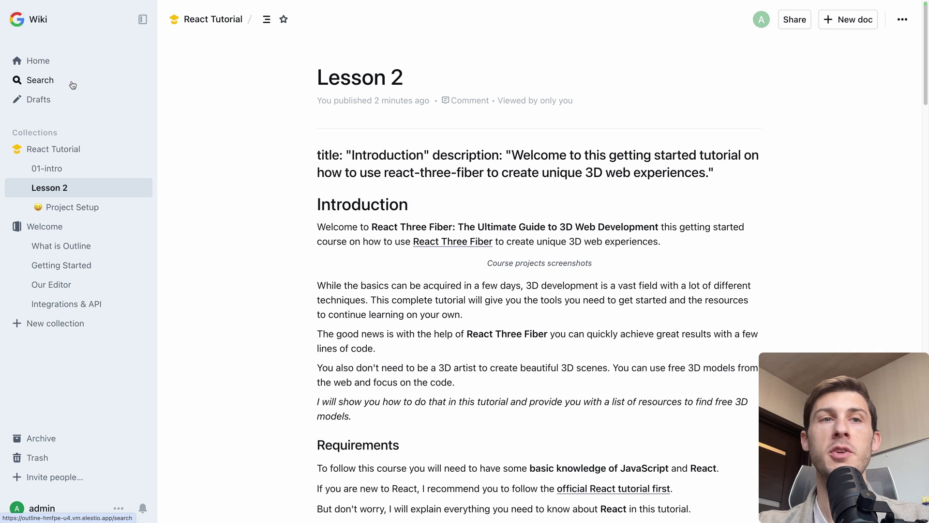
click(45, 304)
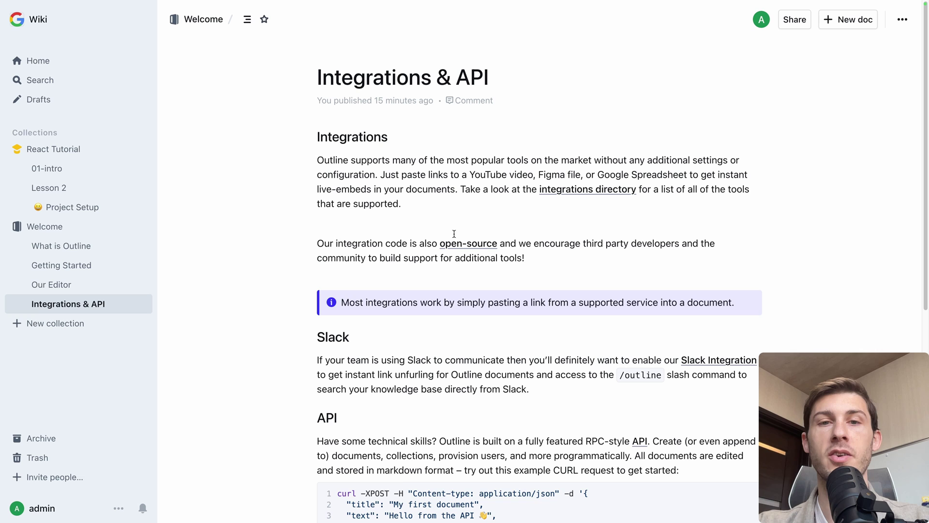
scroll(484, 178, down, 3)
scroll(483, 178, down, 1)
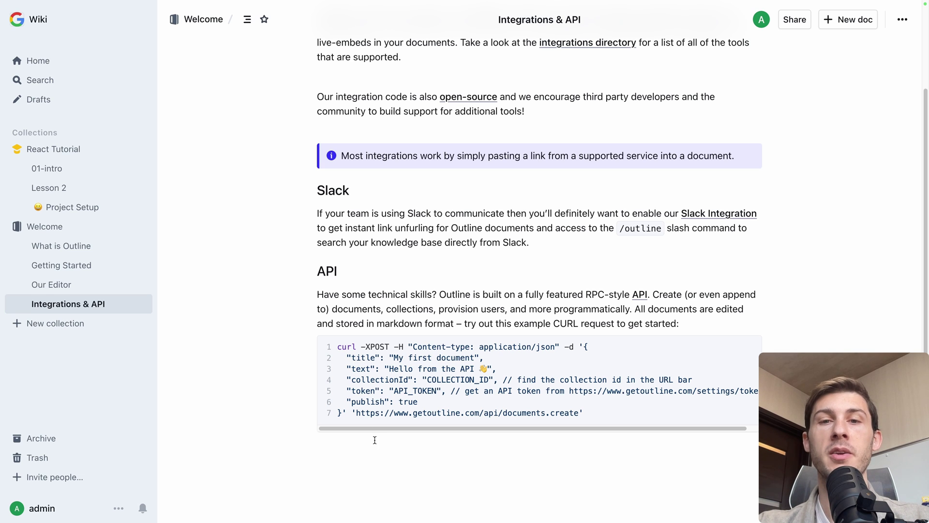
click(581, 283)
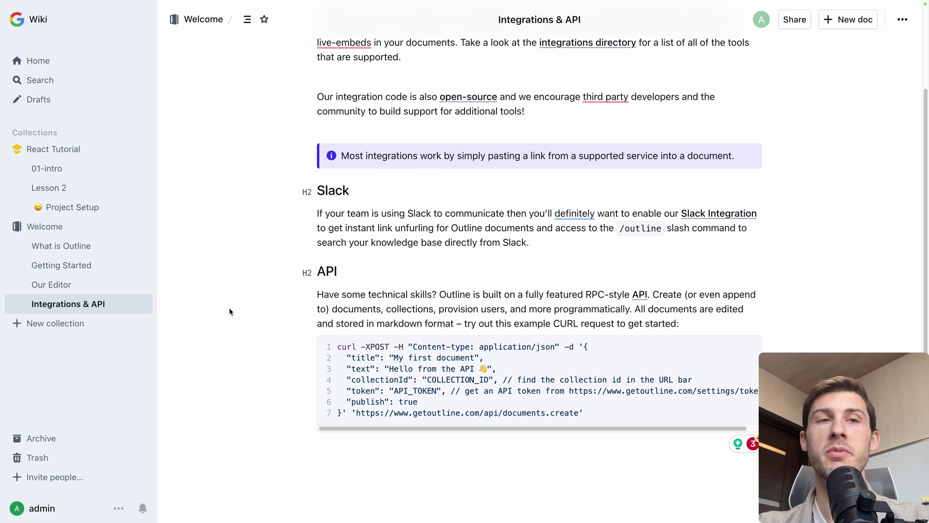
- Go to the Profile settings through the account menu's Preferences
click(118, 508)
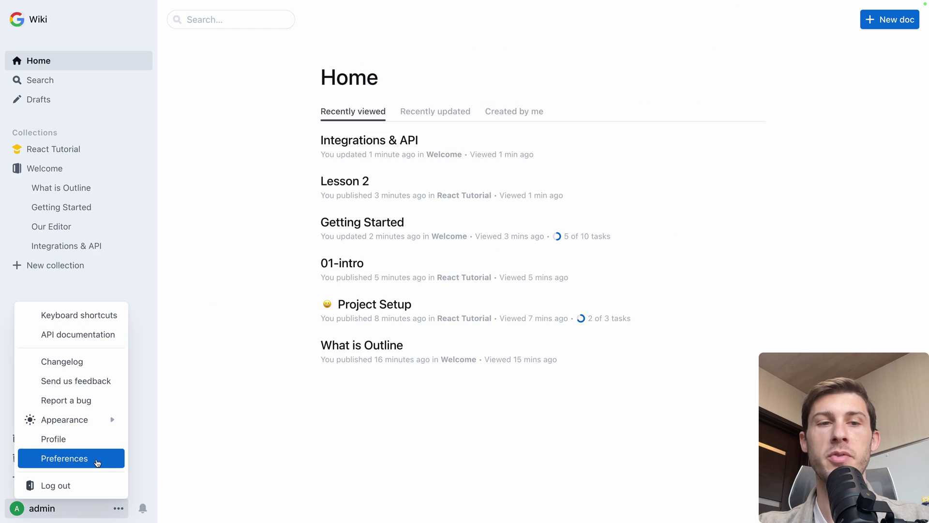
click(64, 458)
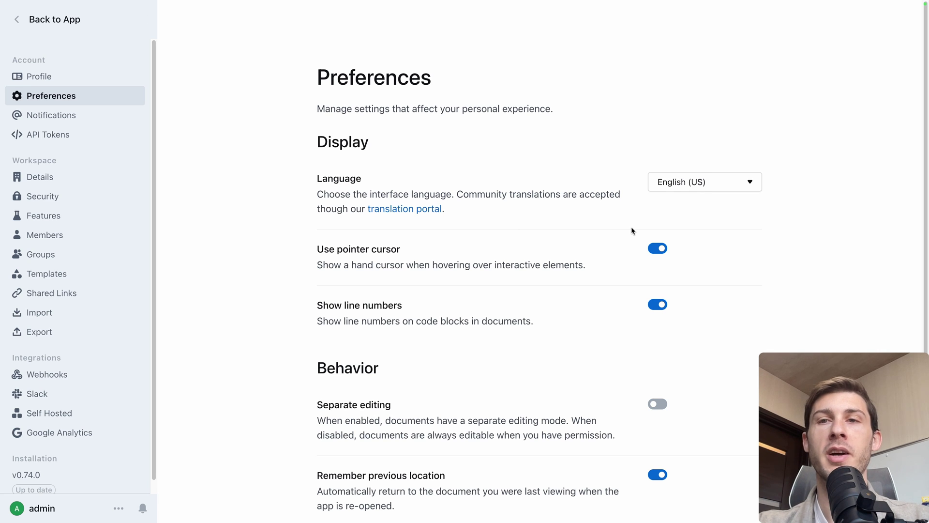
scroll(632, 231, down, 3)
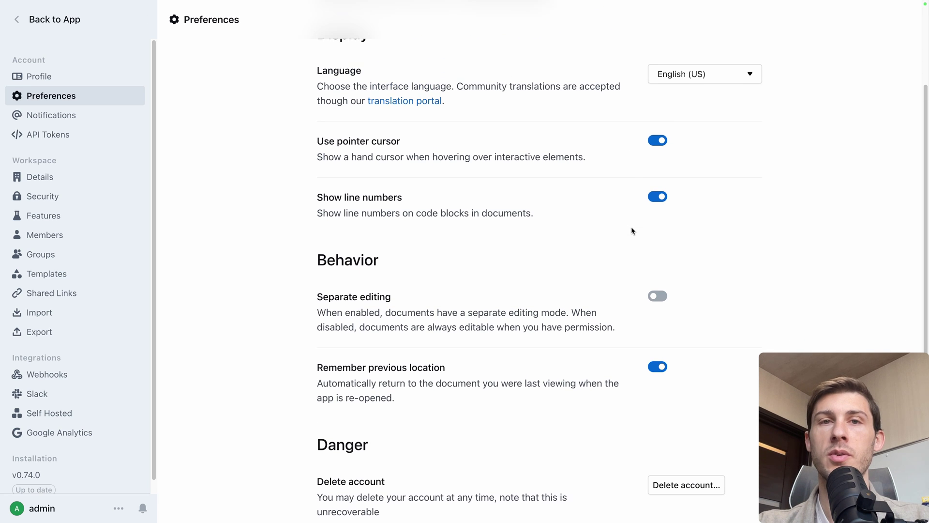
scroll(632, 227, up, 1)
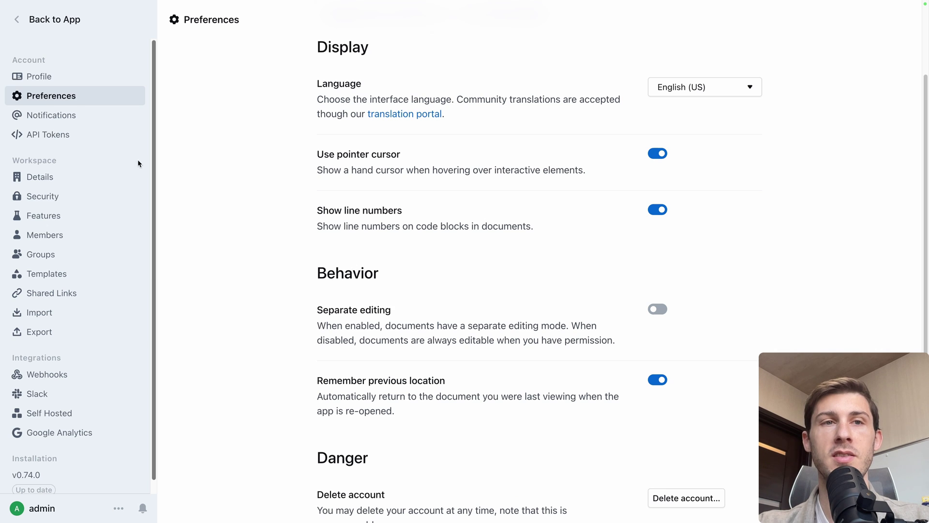
click(73, 80)
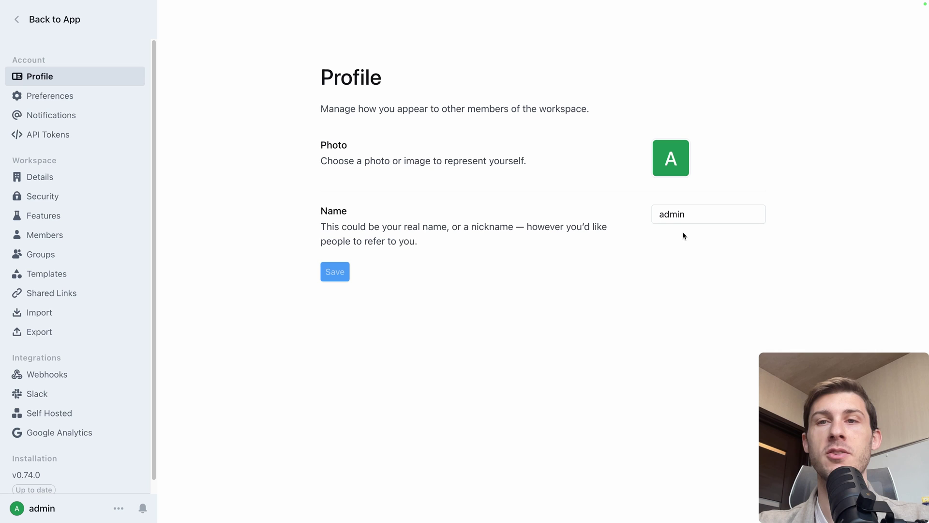
- Replace the display name with the user's own name and upload a profile photo
double_click(678, 214)
text(Wassim)
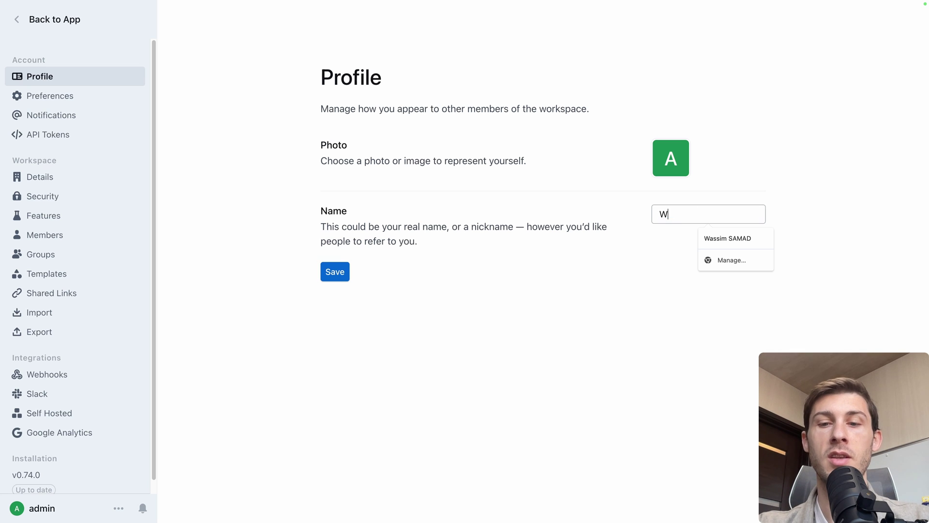
click(671, 159)
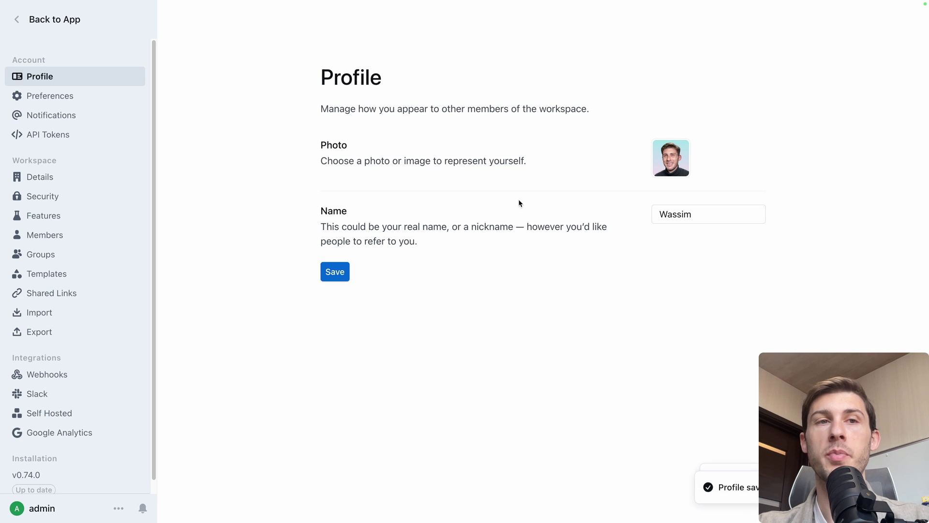
- Upload the workspace logo and rename the workspace from Wiki to Elestio
click(38, 177)
scroll(319, 213, down, 1)
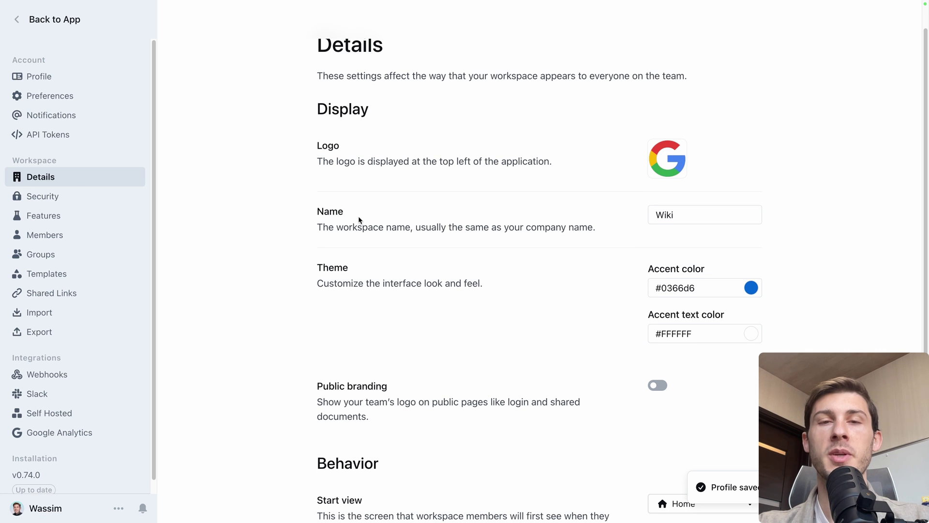
click(660, 172)
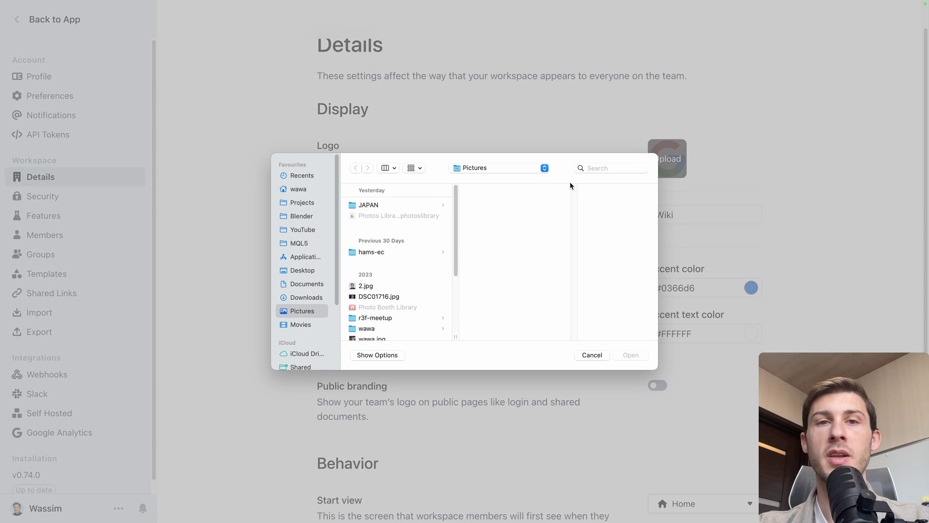
double_click(354, 235)
click(484, 298)
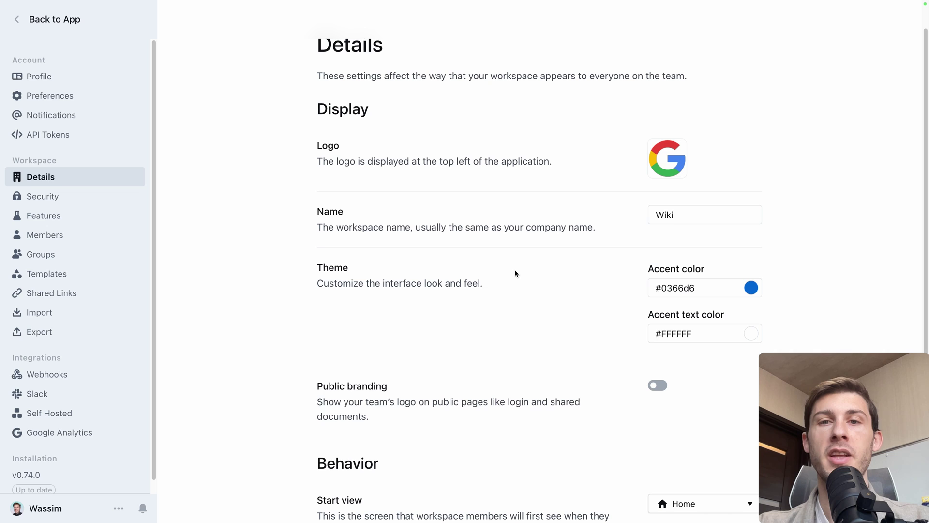
click(694, 214)
key(BackSpace)
key(BackSpace)
key(BackSpace)
key(BackSpace)
text(Elestio)
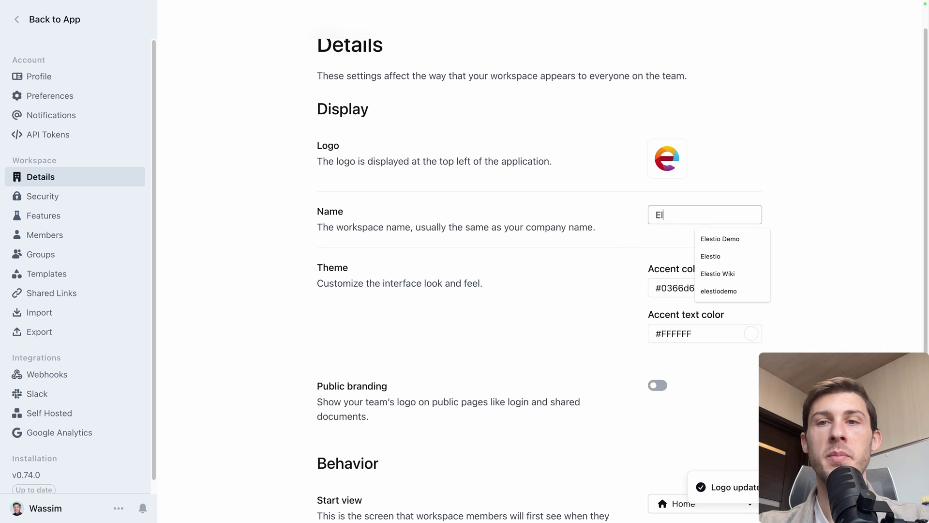
click(566, 290)
- Set the accent colour to yellow #ffd110
click(749, 288)
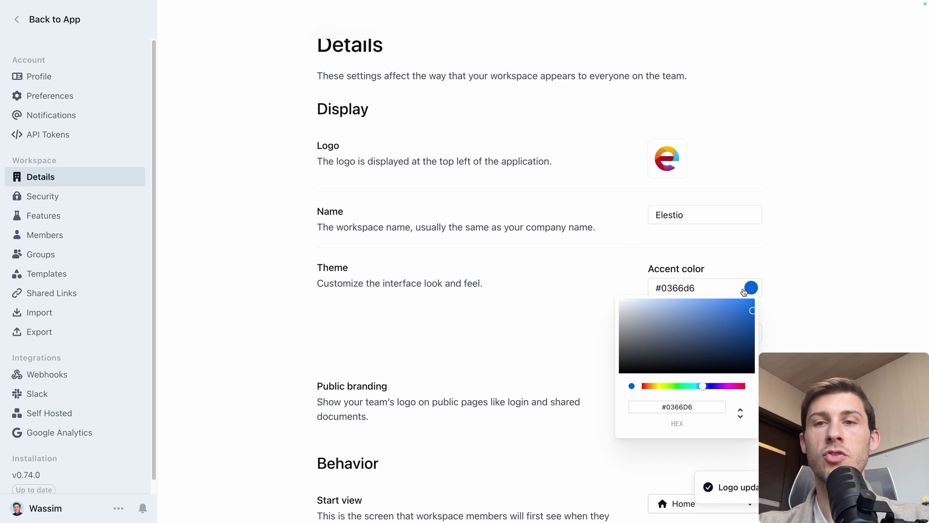
click(655, 386)
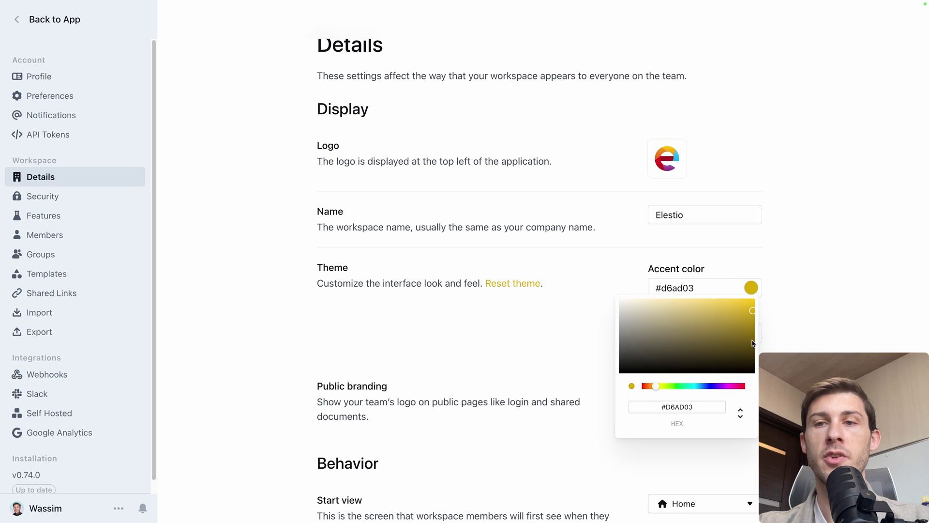
drag(746, 312, 746, 298)
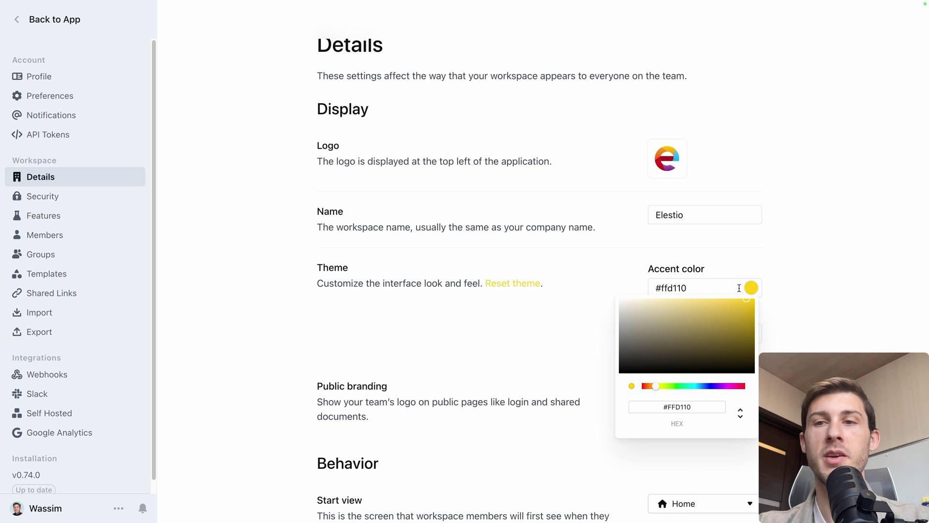
click(800, 257)
- Enable public branding, keep Home as the start view, and save the details
scroll(551, 326, down, 2)
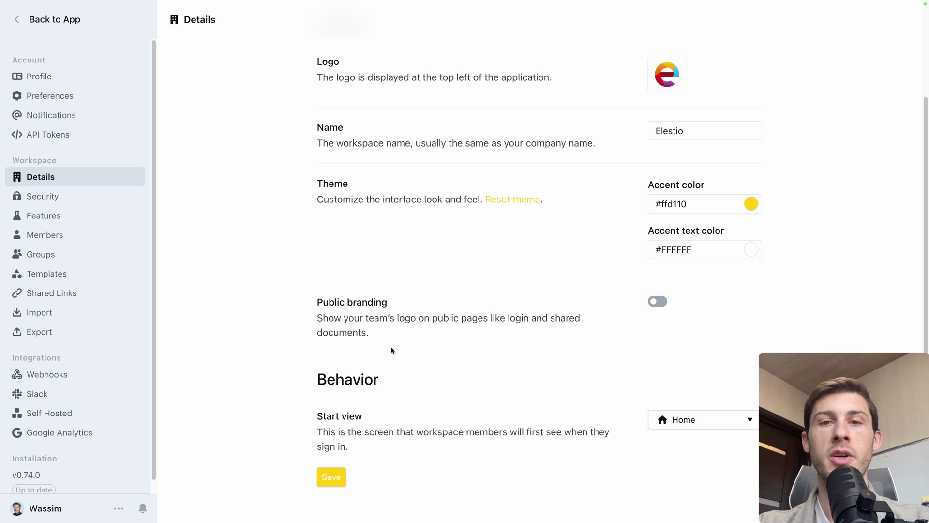
click(656, 302)
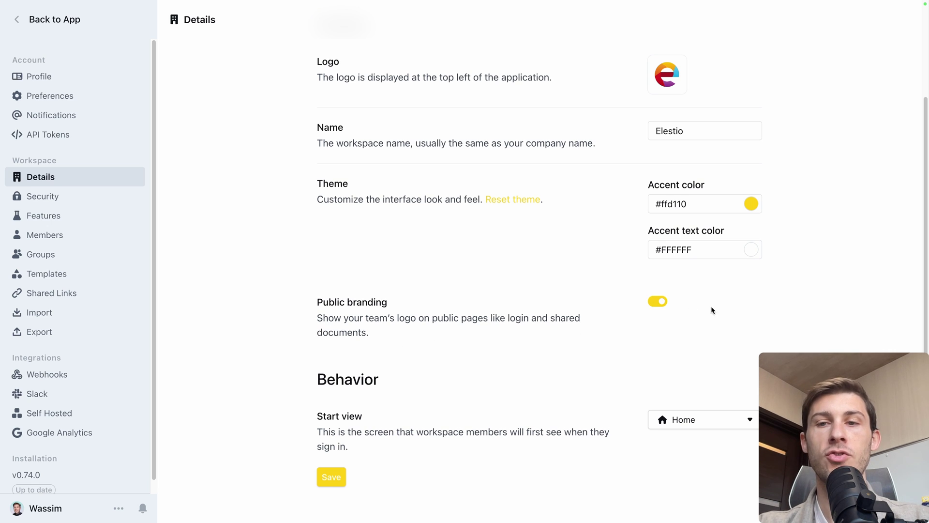
click(703, 420)
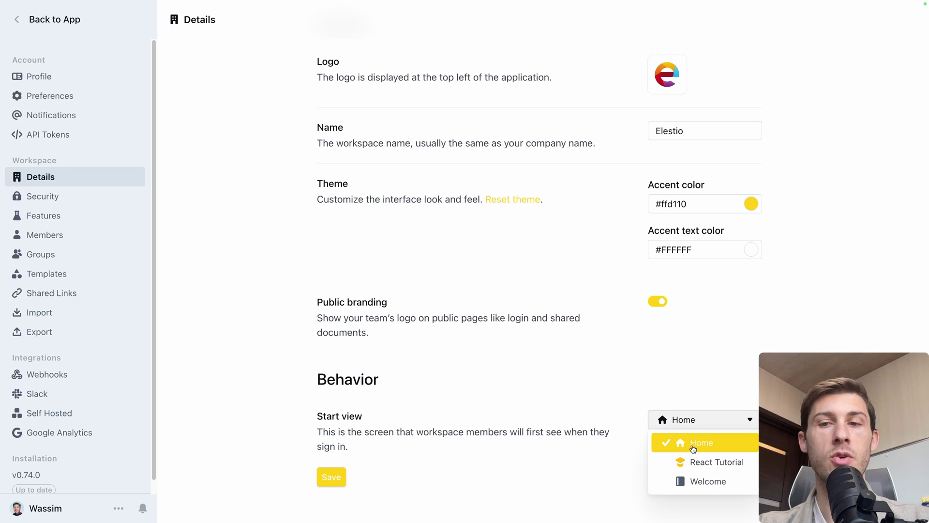
click(526, 485)
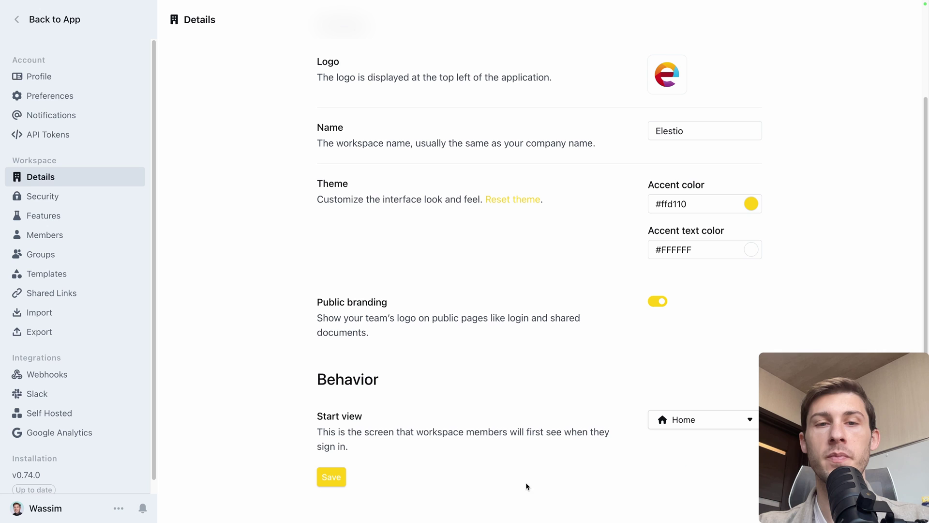
click(333, 477)
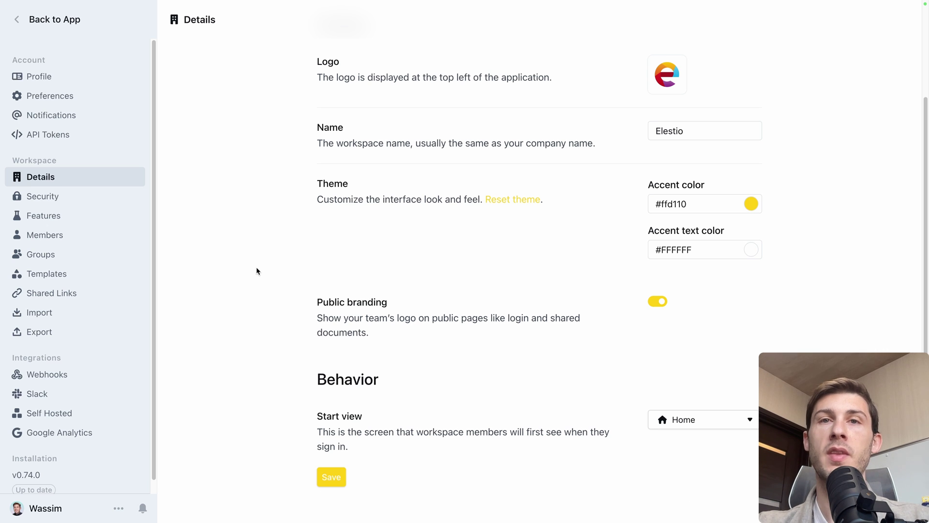
- Scroll through the Security page's sign-in and access options, then move on to the Features page
click(109, 196)
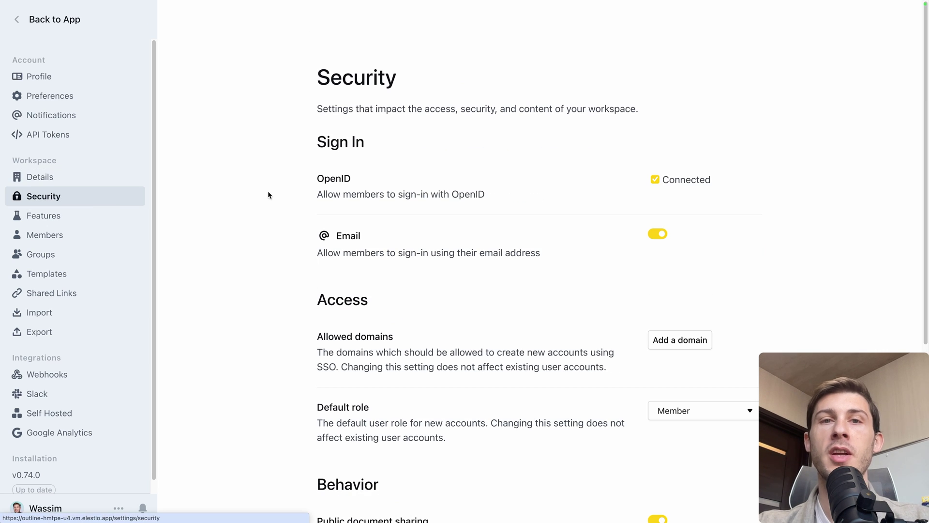
scroll(313, 202, down, 1)
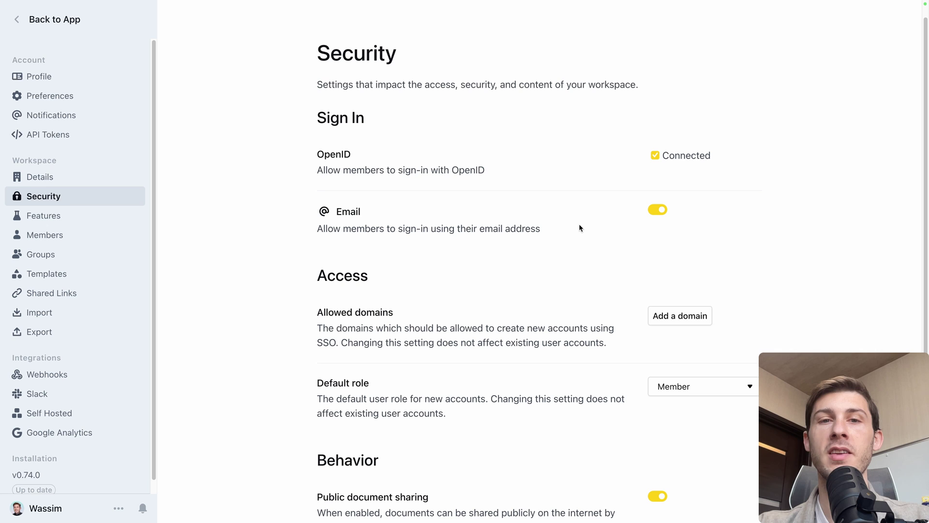
scroll(506, 215, down, 3)
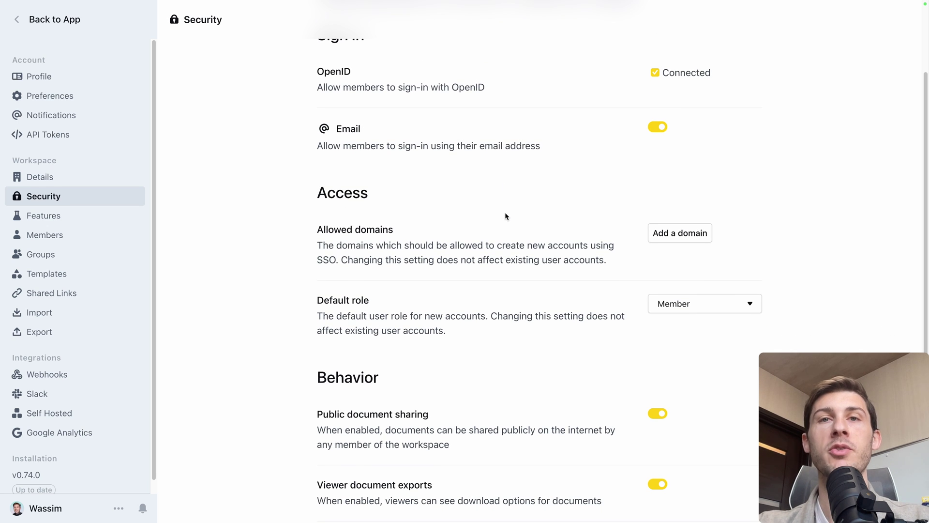
click(43, 218)
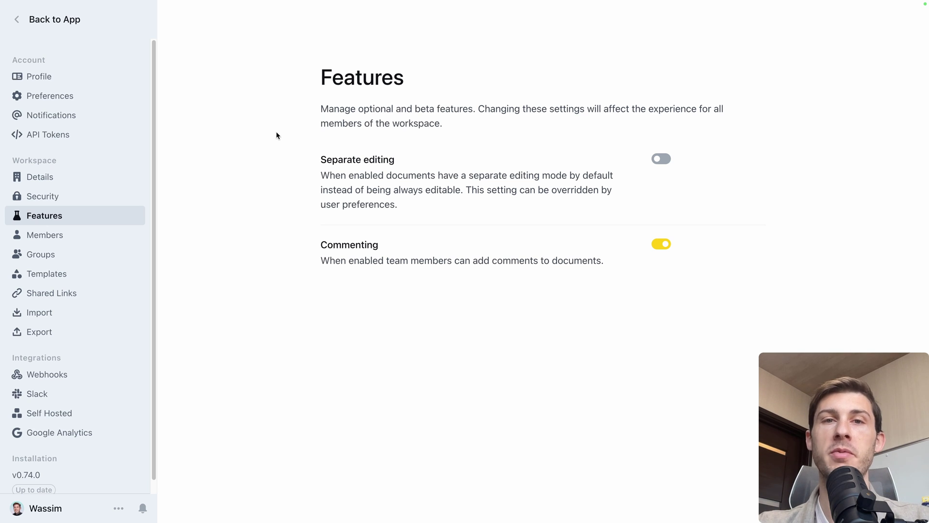
- From the Members list, start an invite but dismiss it with the role left as Member and nothing sent
click(81, 236)
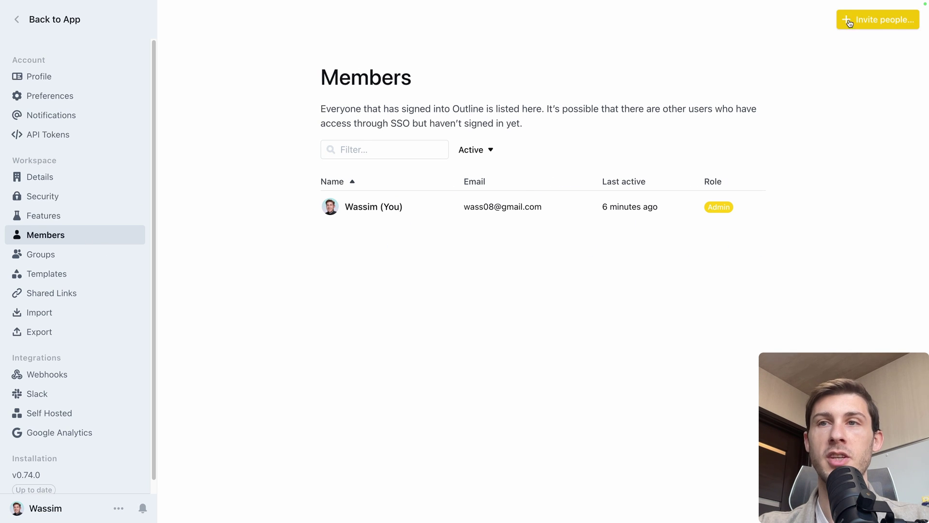
click(878, 19)
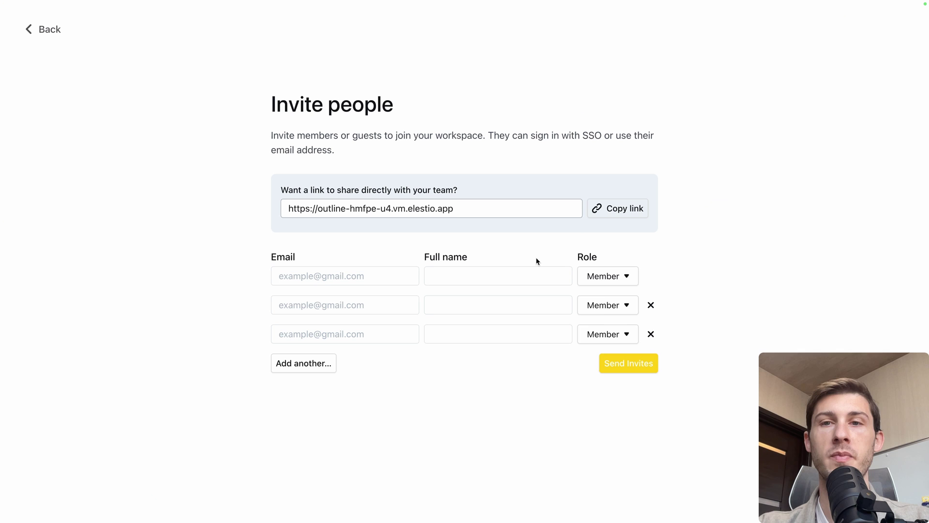
click(606, 278)
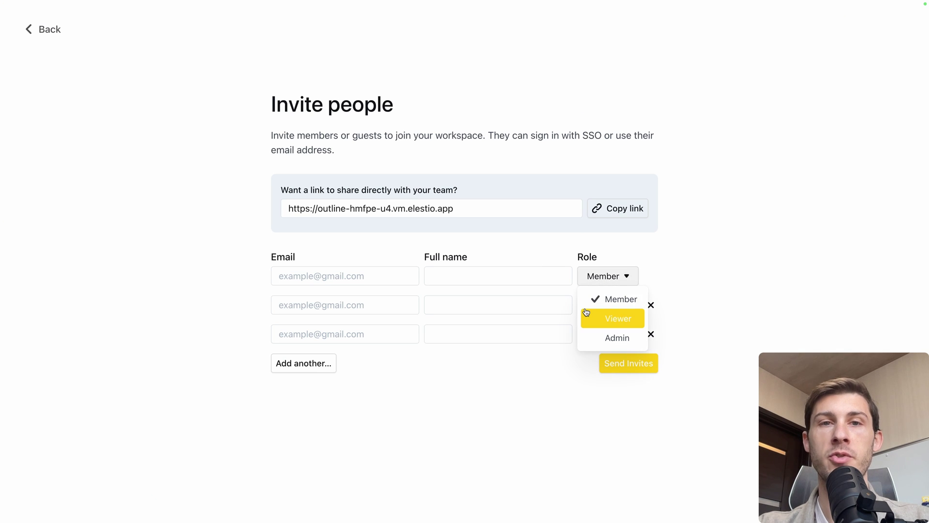
click(695, 262)
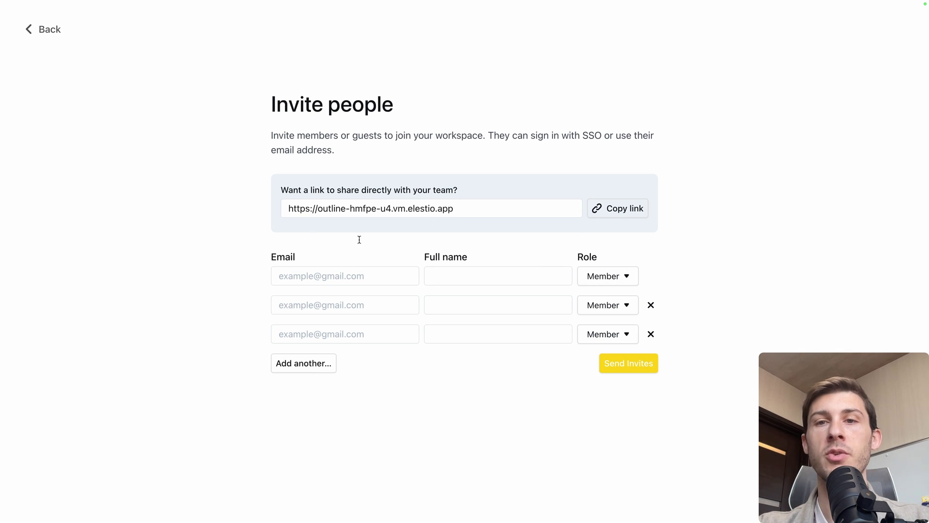
key(Escape)
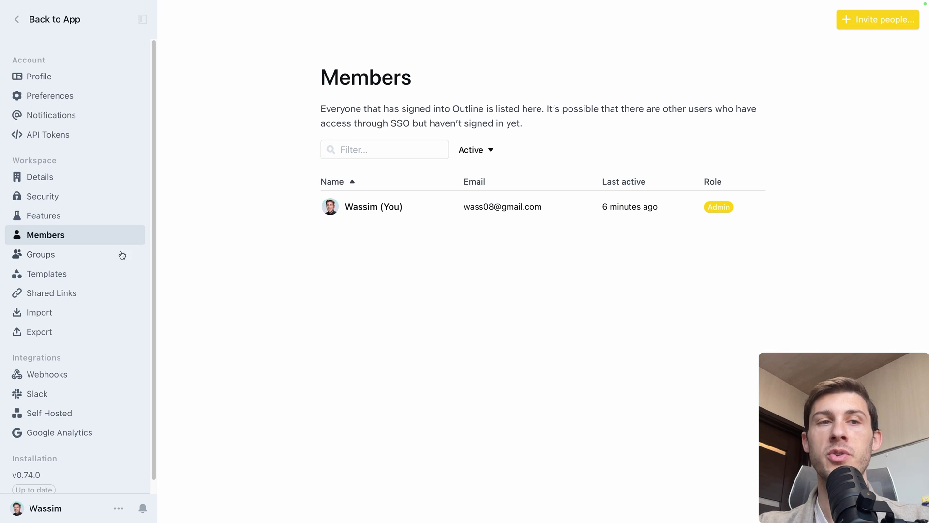
- Create a group named 'Marketing' and add the workspace admin as its only member
click(90, 255)
click(881, 19)
text(Ma)
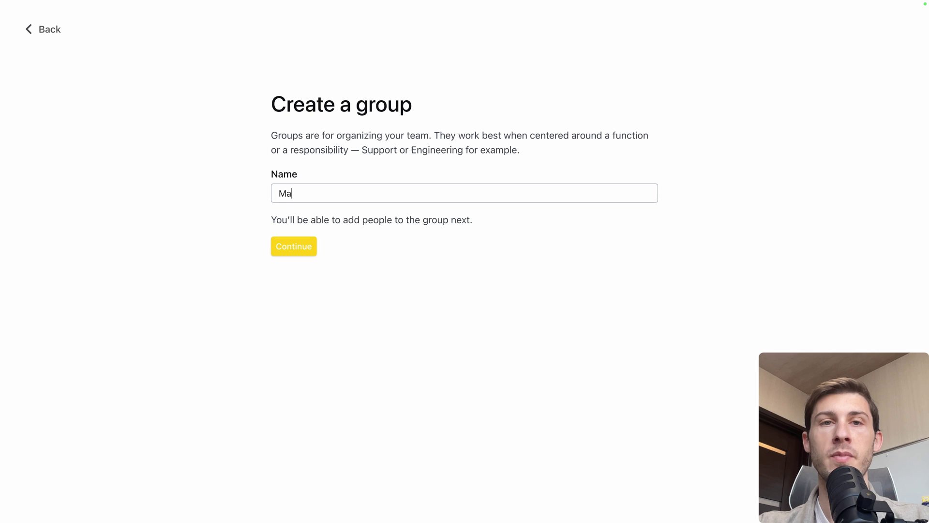
text(rketing)
click(280, 248)
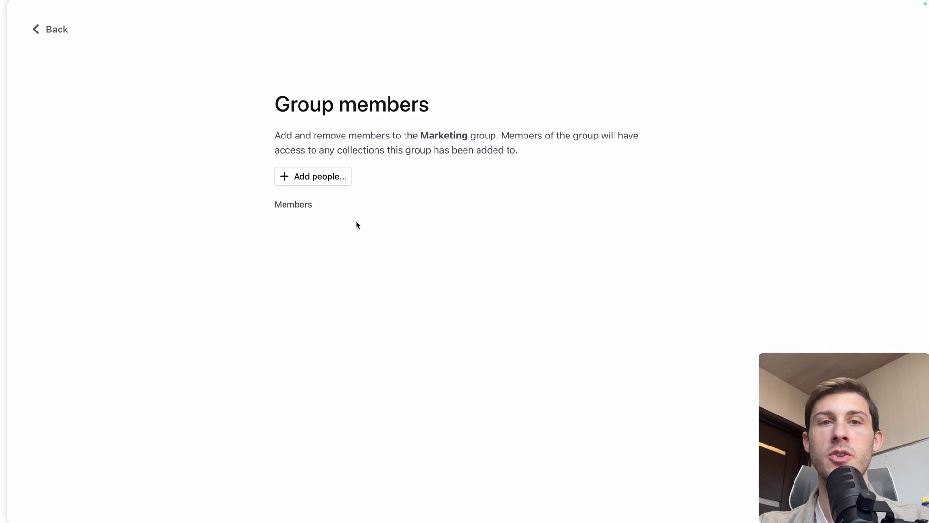
click(338, 179)
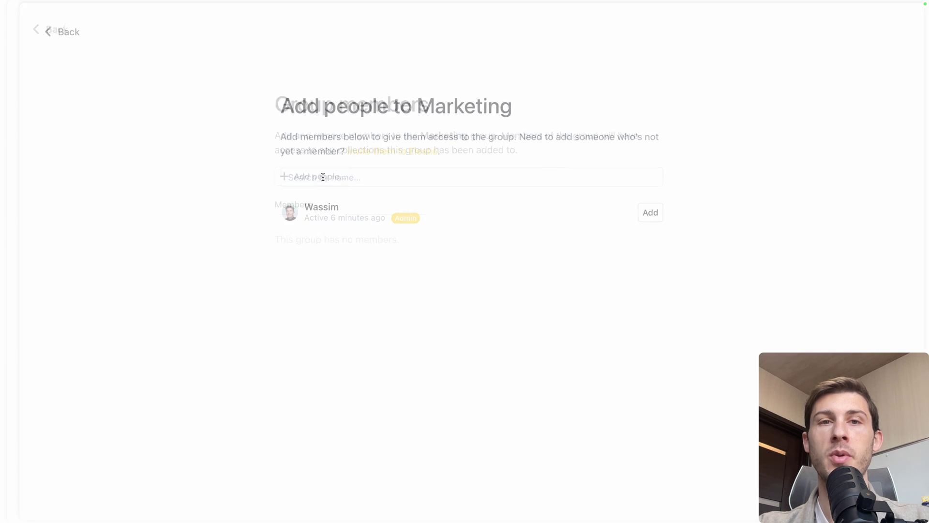
click(659, 218)
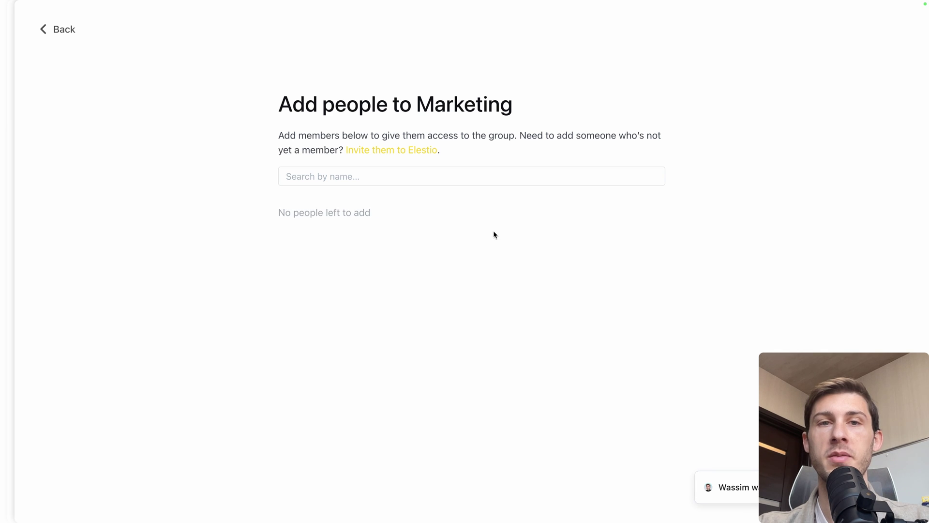
click(65, 34)
click(63, 34)
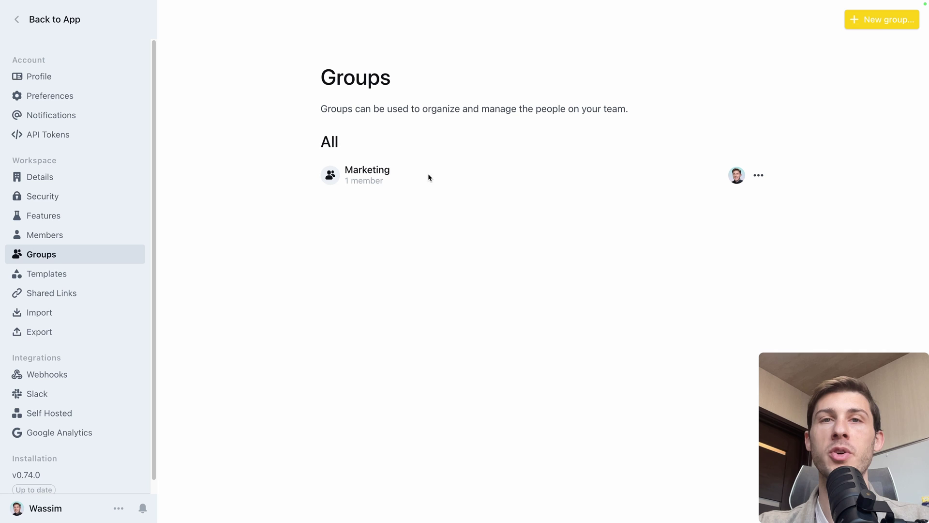
- Check the Tutorial Template and the Project Setup share link's options, then go to the Import page
click(99, 275)
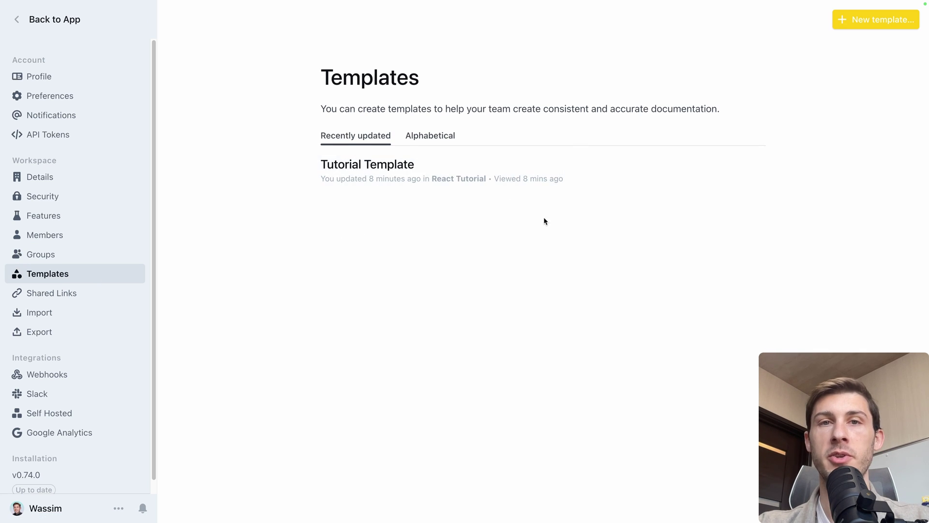
click(92, 293)
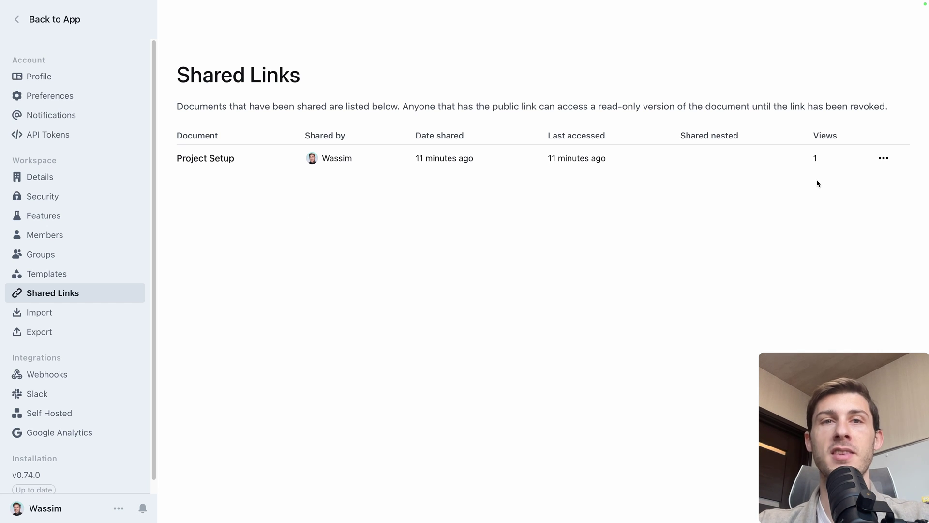
click(884, 158)
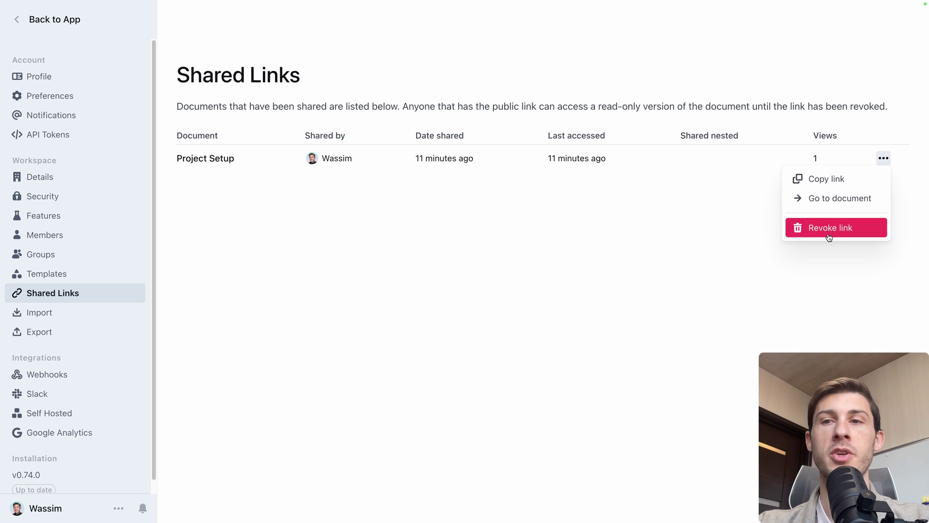
click(40, 312)
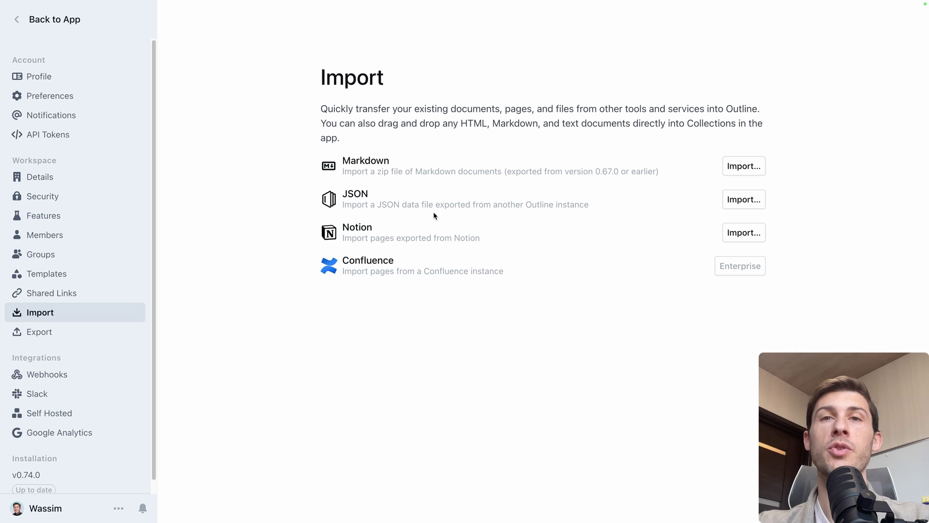
- Browse the Export, Import and Webhooks settings pages, then the Slack integration settings
click(68, 334)
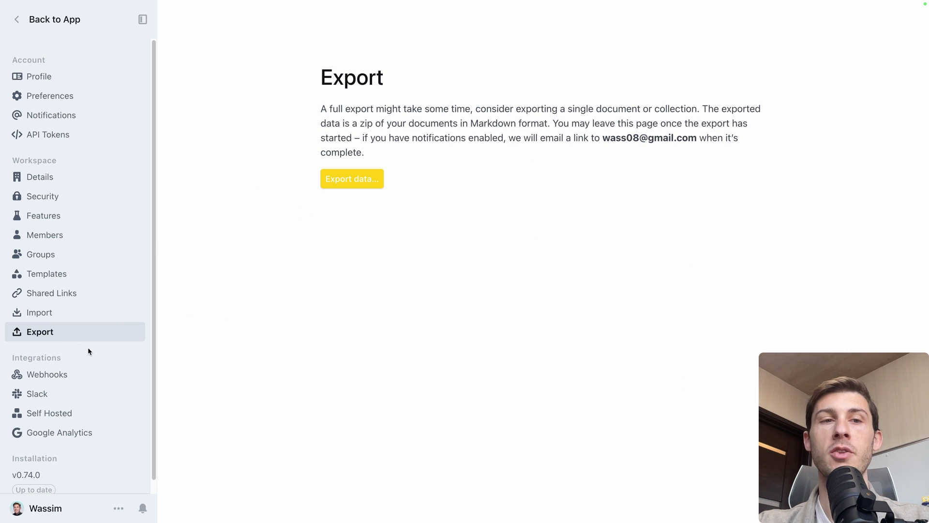
click(85, 318)
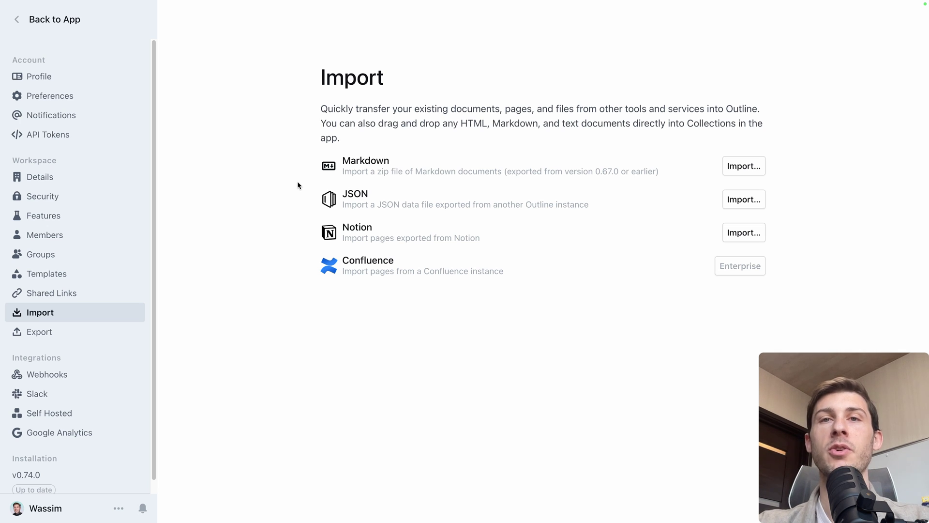
click(49, 375)
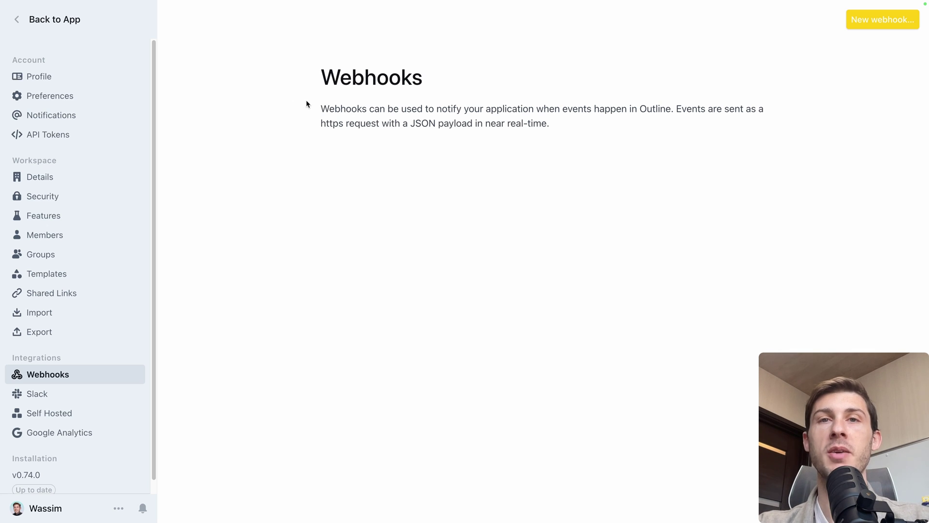
click(71, 392)
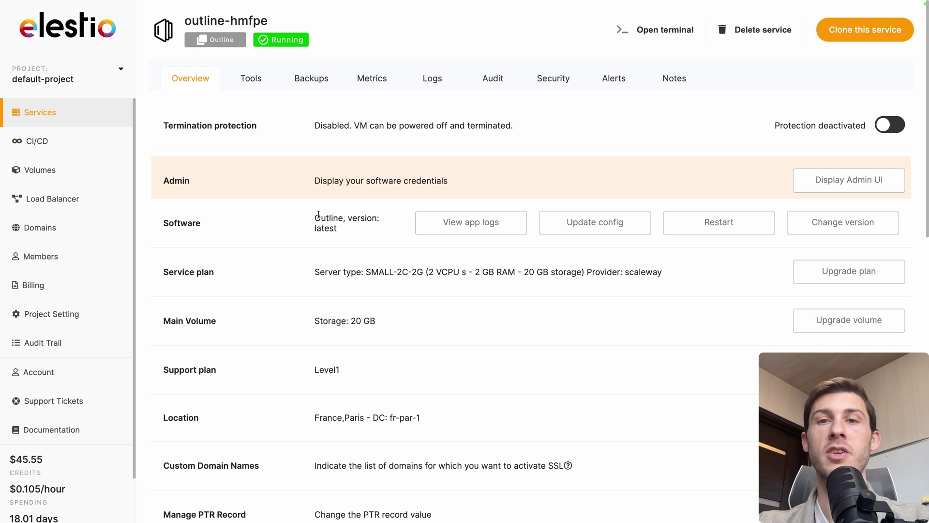
- Show the Outline service's environment variables in Elestio's app stack config
click(567, 225)
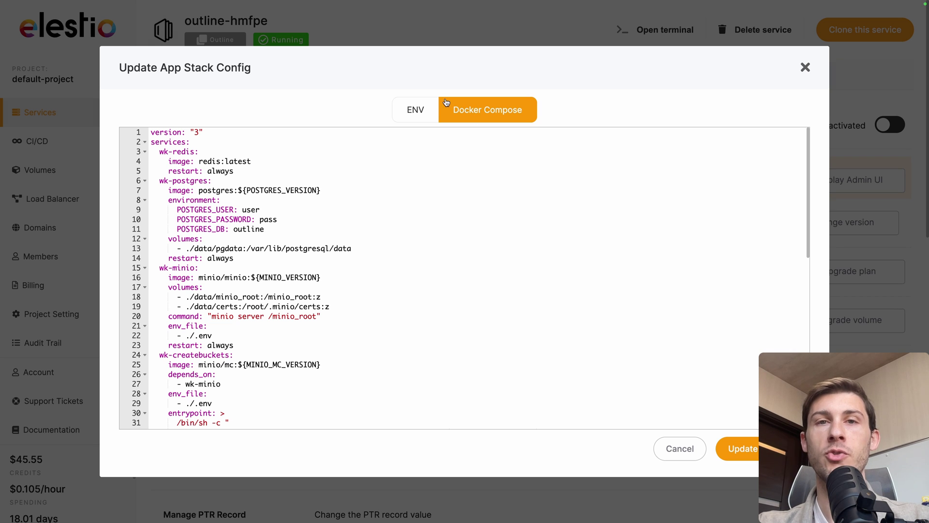
click(415, 110)
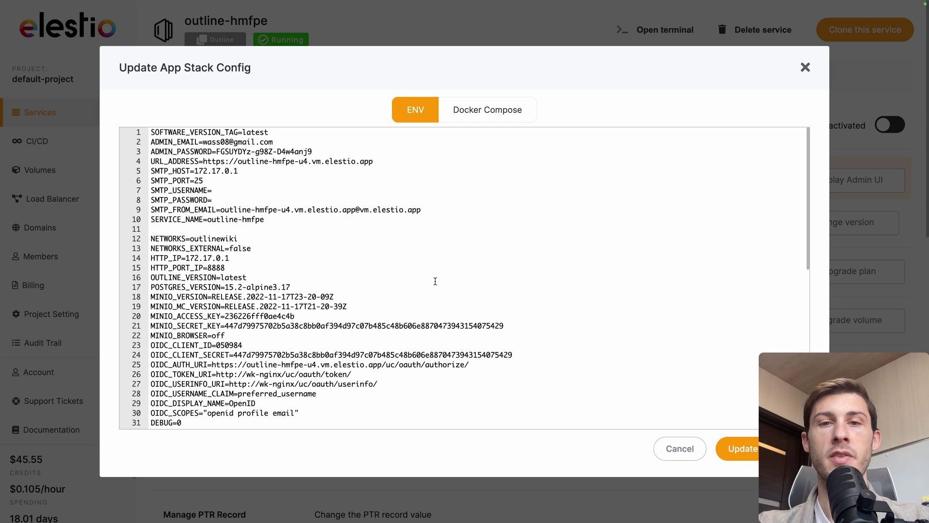
scroll(435, 286, down, 6)
scroll(436, 292, down, 1)
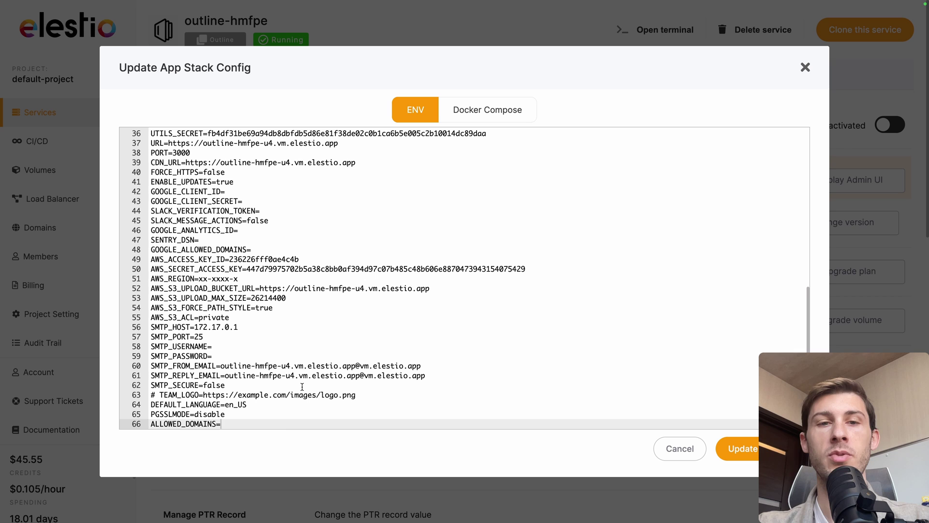
- Add a new line after ALLOWED_DOMAINS beginning a variable named SLACK_
click(290, 425)
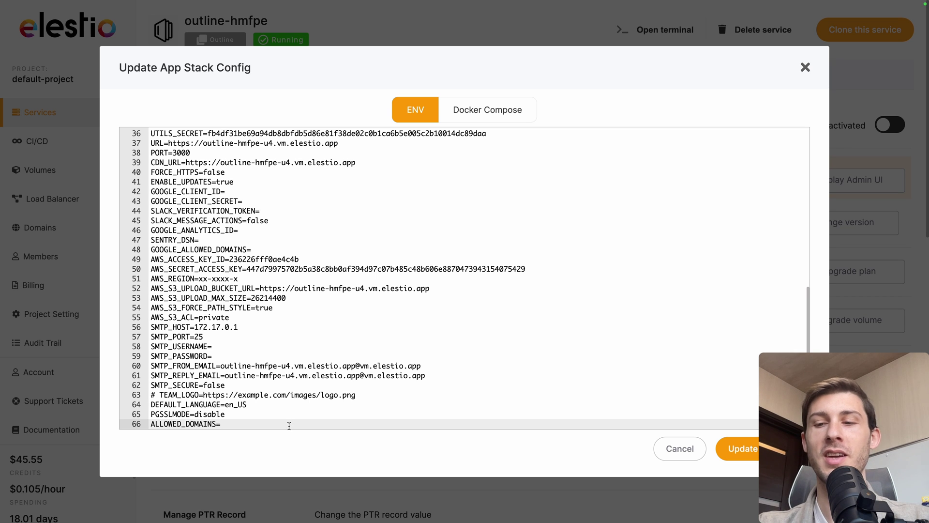
key(Return)
text(SLACK_)
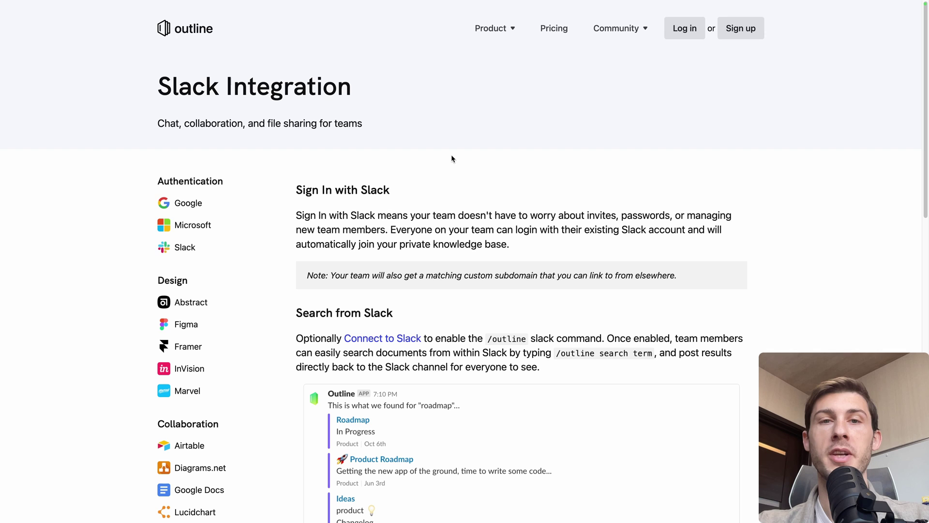
- Scroll the Slack Integration docs to the Guide and switch the documentation site to the dark theme
scroll(290, 345, down, 4)
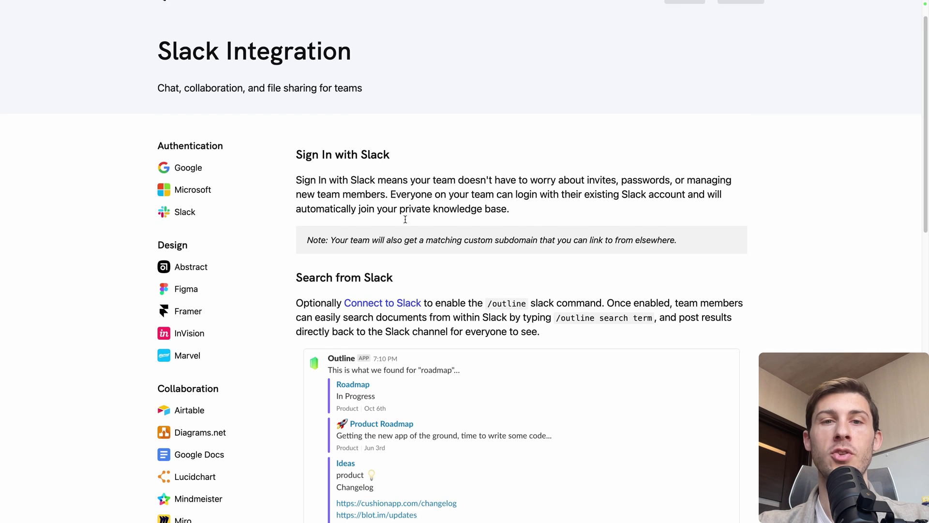
scroll(315, 373, down, 6)
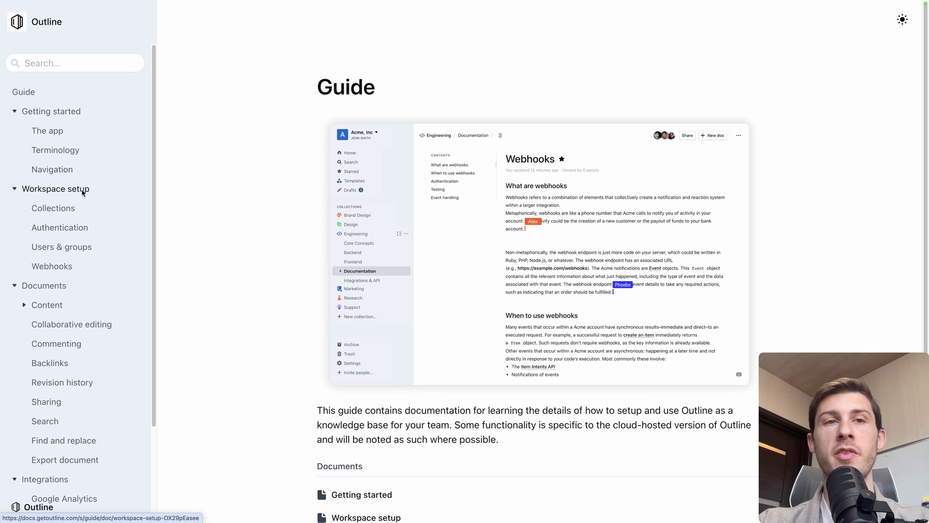
scroll(79, 243, down, 2)
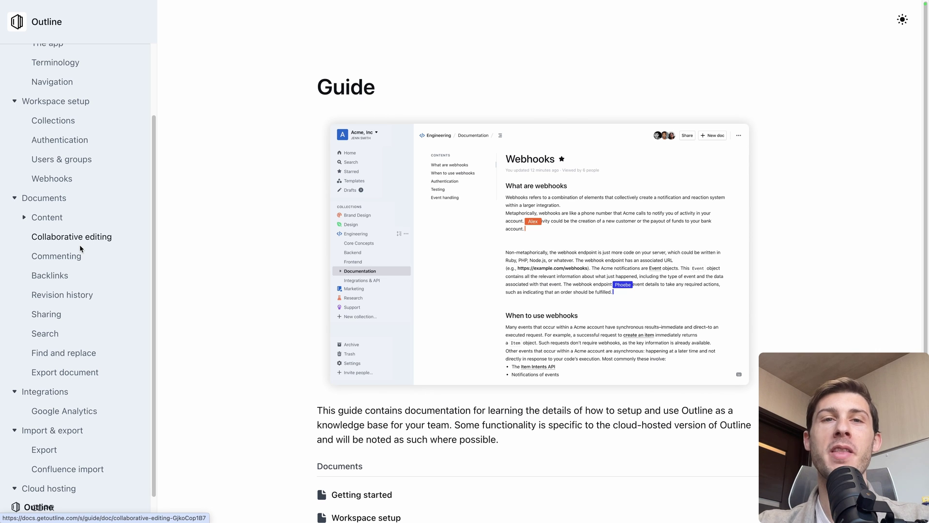
scroll(80, 247, up, 2)
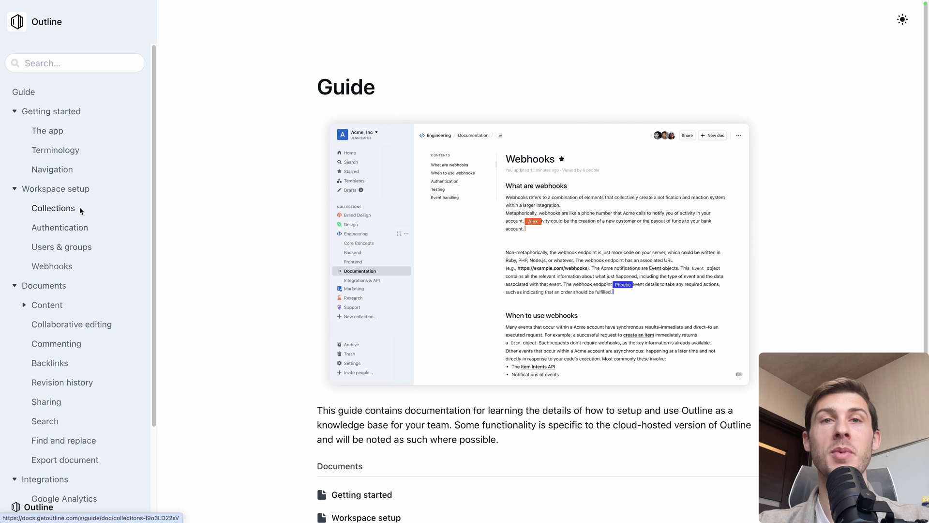
click(903, 19)
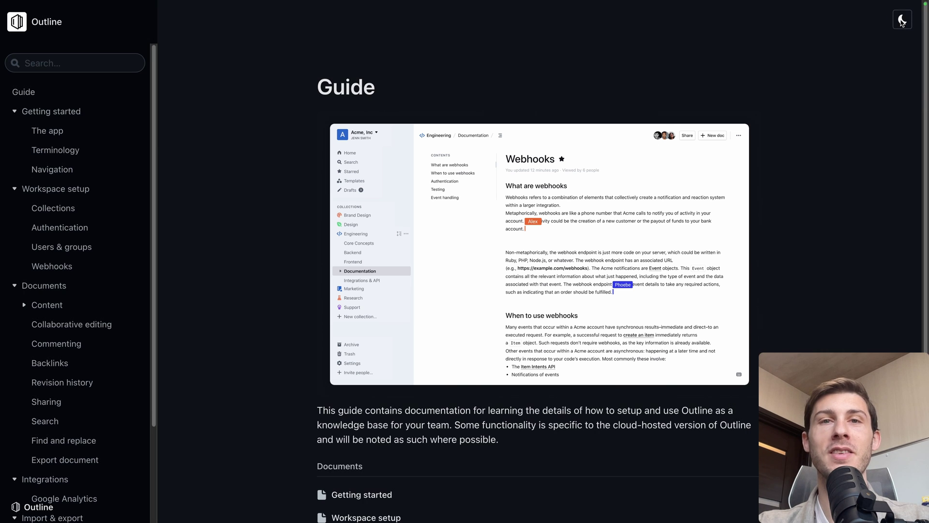